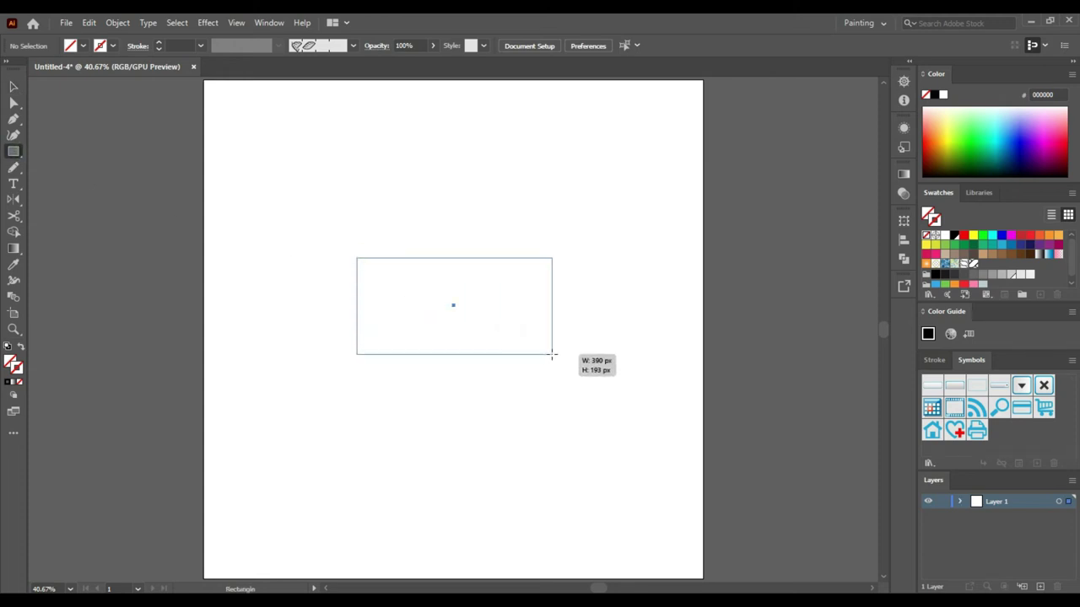
# - Make the Black swatch a global colour and give the rectangle a solid black fill
pyautogui.press('v')
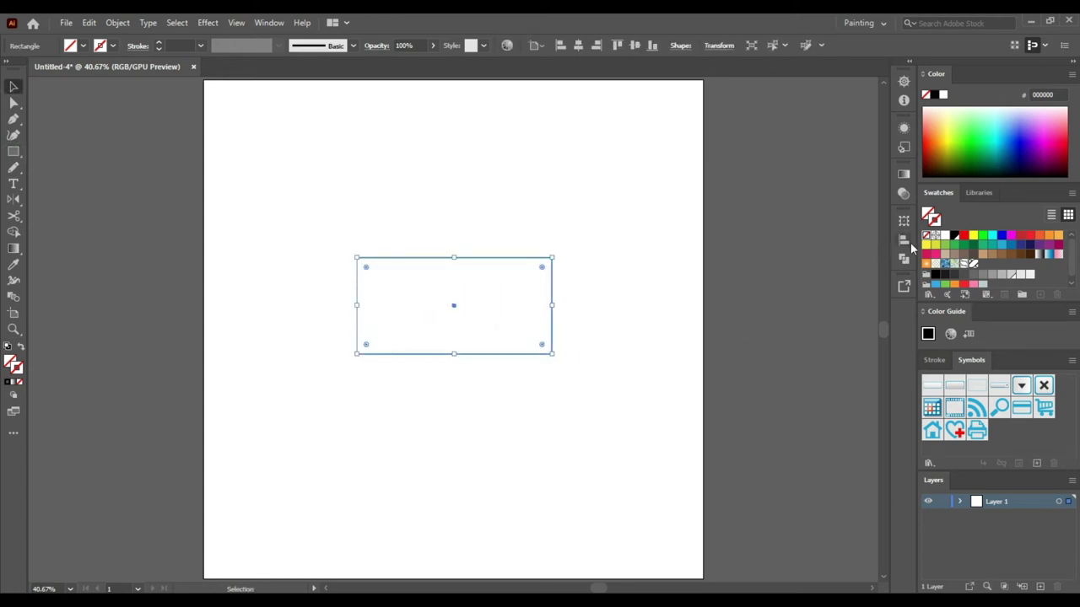
pyautogui.doubleClick(953, 235)
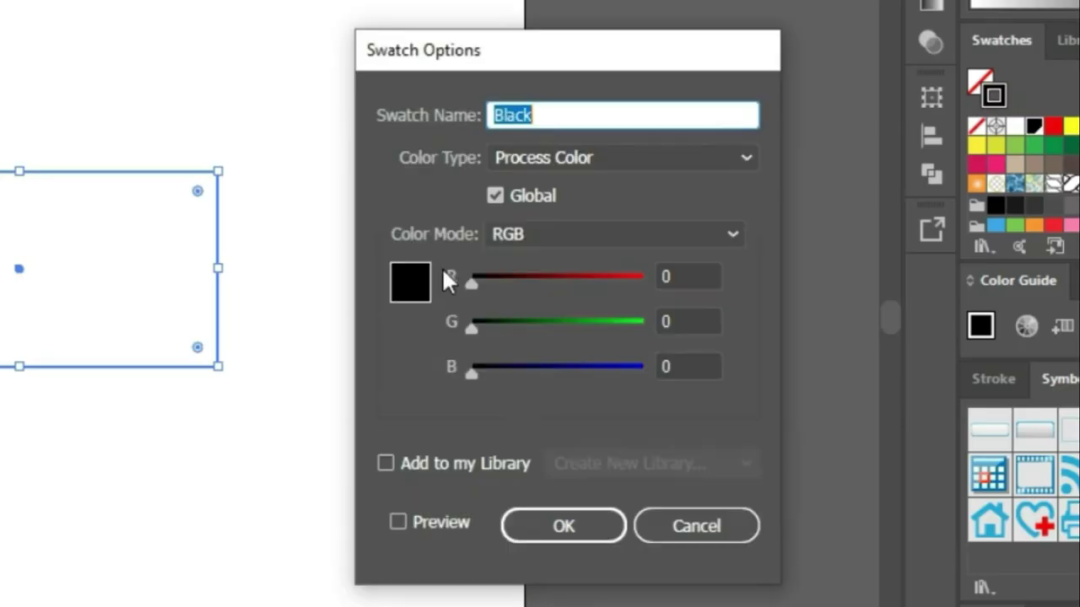
pyautogui.click(496, 195)
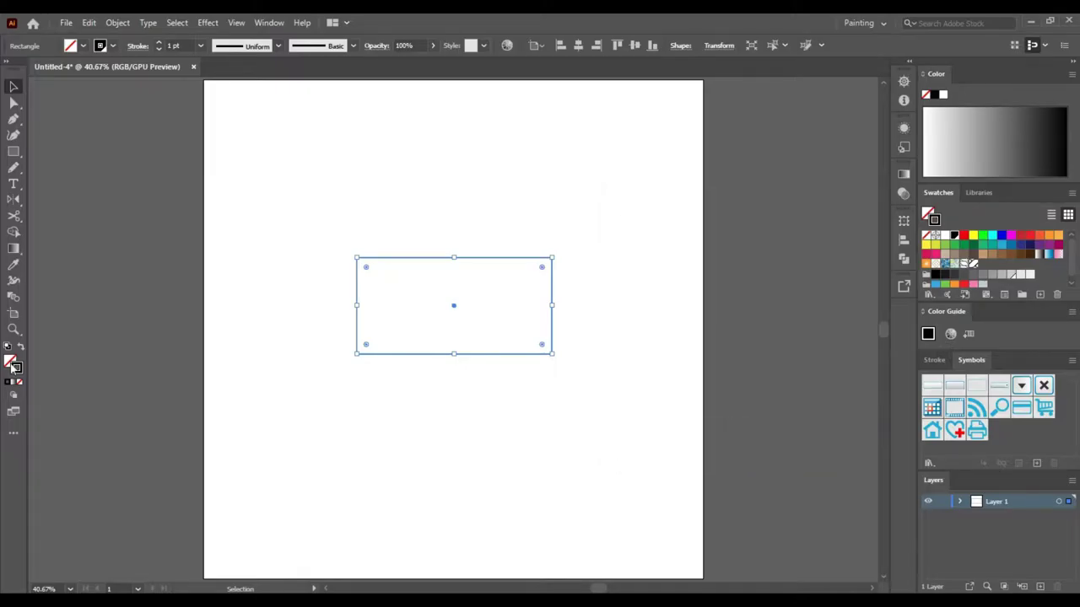
pyautogui.click(21, 347)
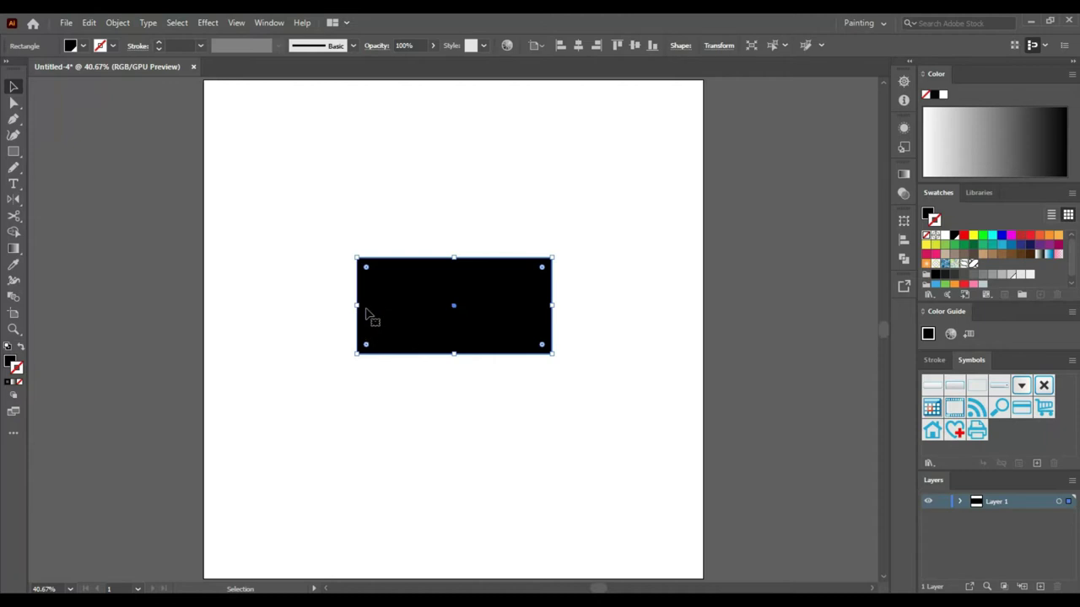
# - Fully round the rectangle's top-right and bottom-left corners with live corners to form a leaf
pyautogui.press('a')
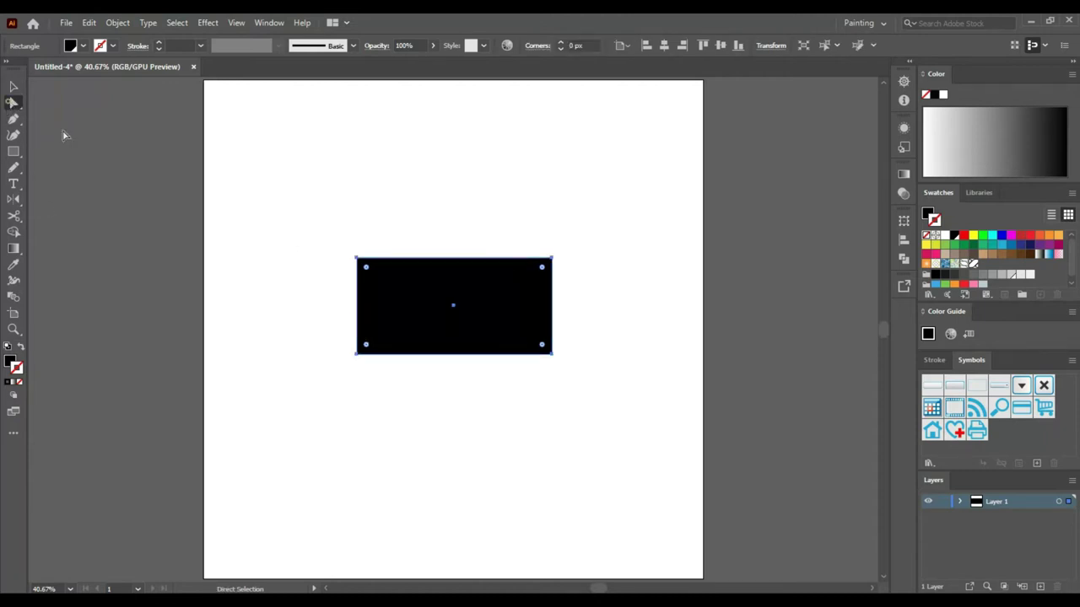
pyautogui.moveTo(557, 238); pyautogui.dragTo(414, 340)
pyautogui.keyDown('shift'); pyautogui.click(357, 354); pyautogui.keyUp('shift')
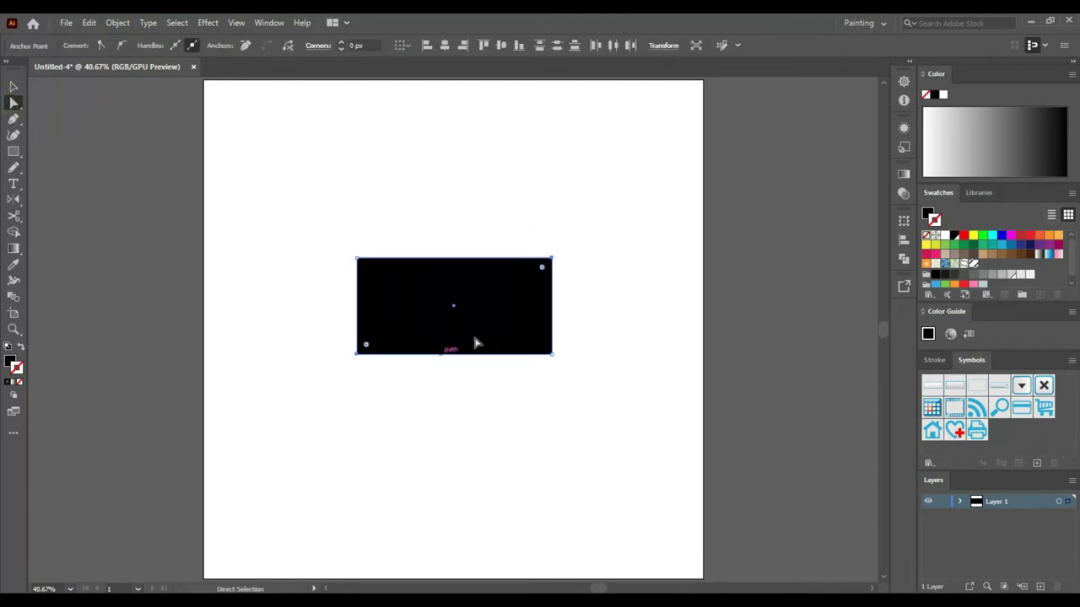
pyautogui.moveTo(542, 268); pyautogui.dragTo(386, 355)
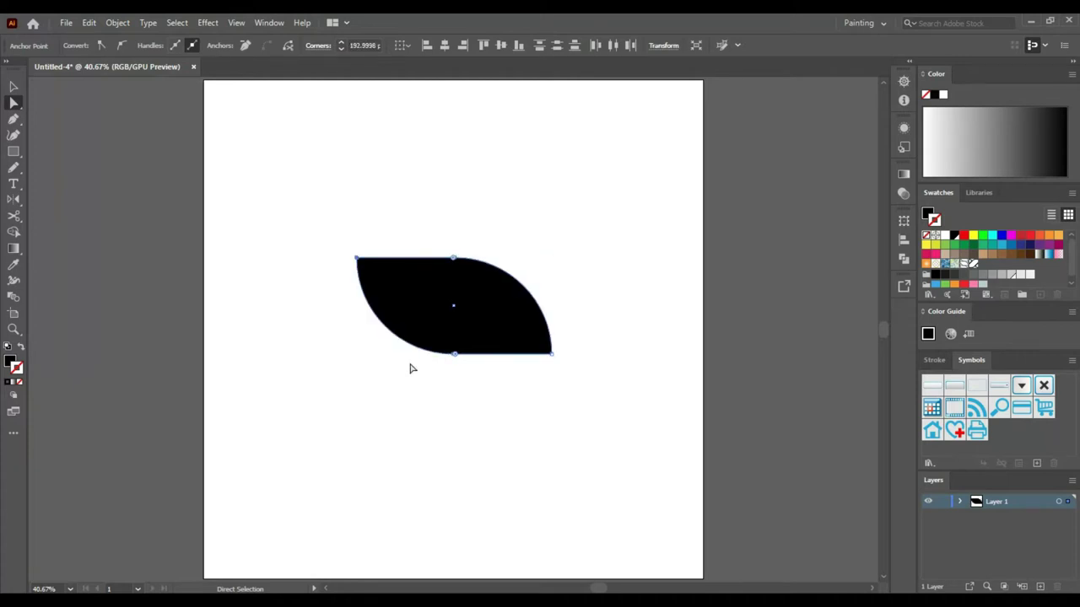
pyautogui.click(489, 429)
pyautogui.press('v')
pyautogui.click(470, 323)
pyautogui.click(394, 411)
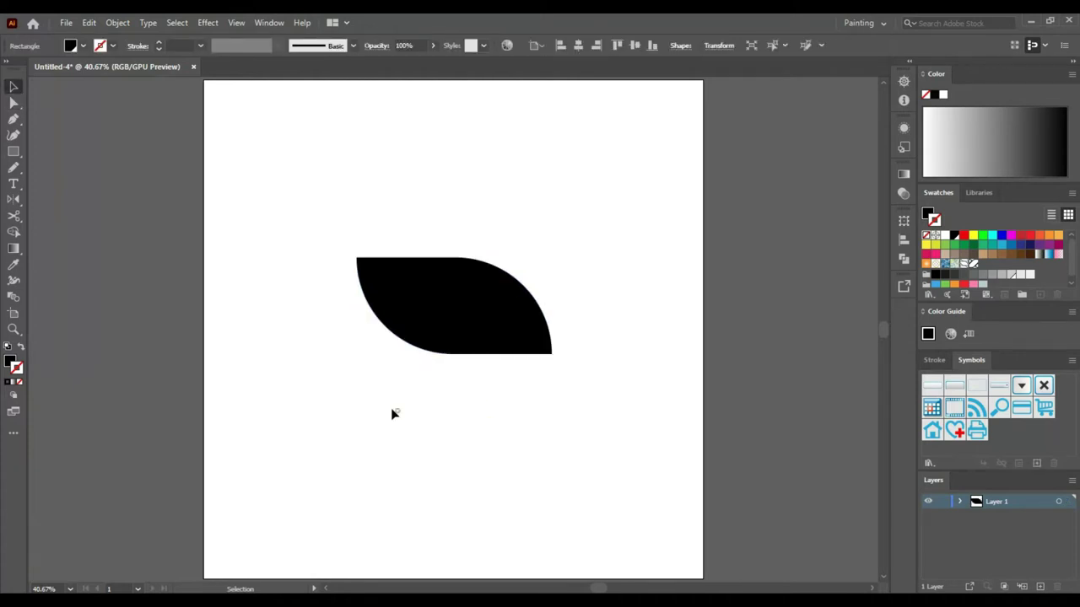
# - Swap fill and stroke so the leaf is an unfilled outline with a 9 pt stroke
pyautogui.click(414, 337)
pyautogui.click(21, 346)
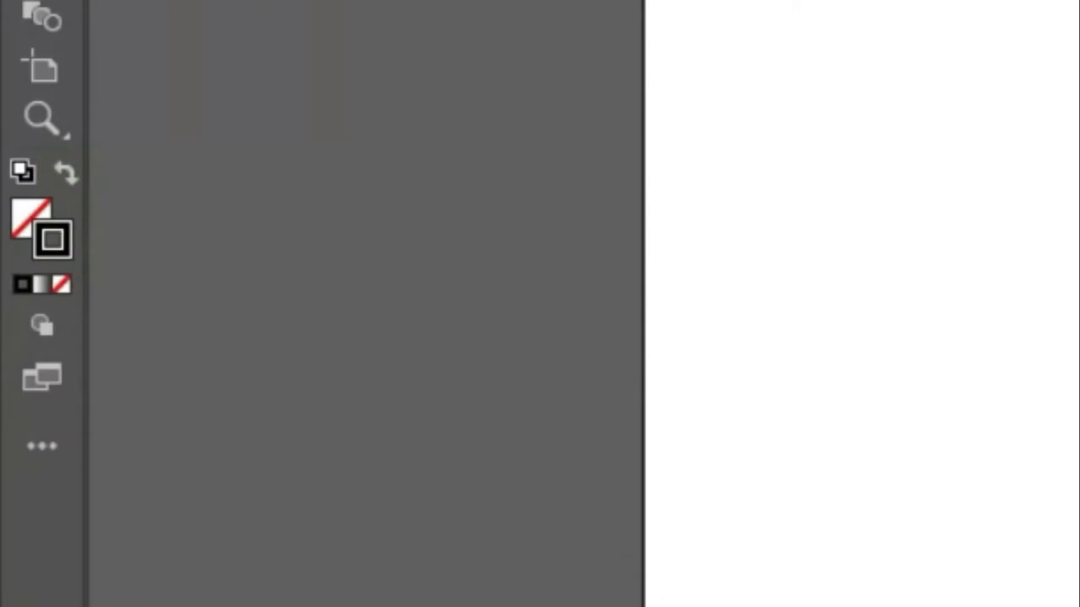
pyautogui.click(199, 47)
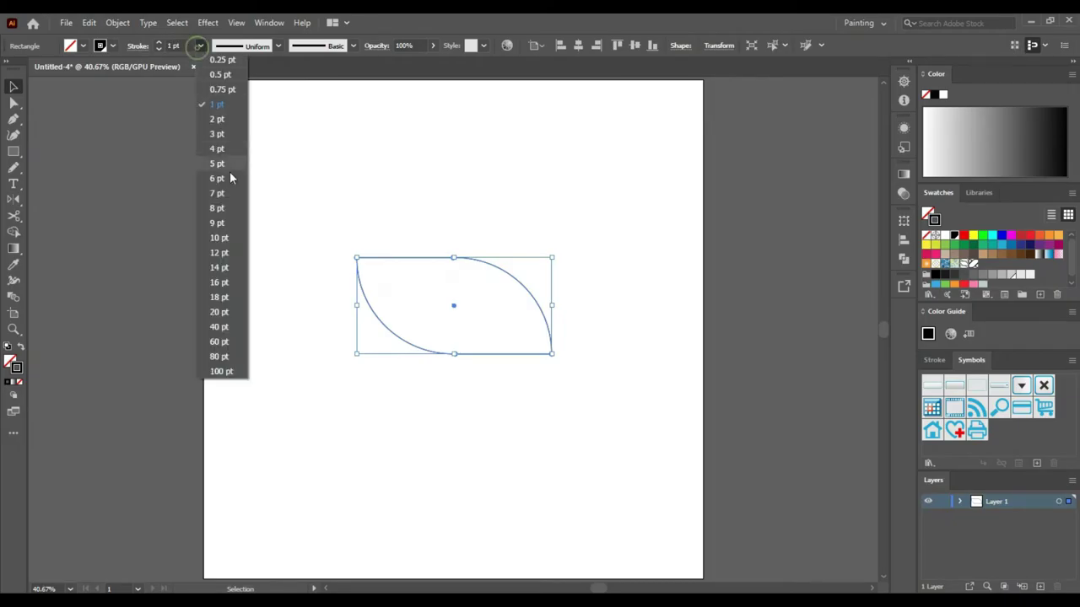
pyautogui.click(216, 223)
pyautogui.click(328, 200)
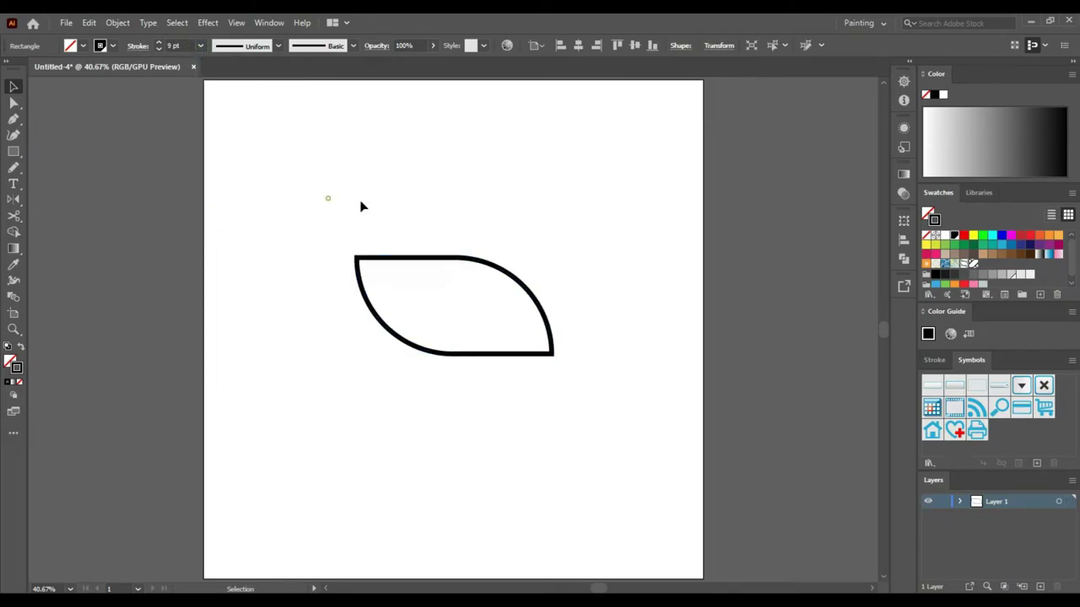
# - Rotate the leaf counter-clockwise so it sits diagonally on the artboard
pyautogui.moveTo(379, 200); pyautogui.dragTo(442, 397)
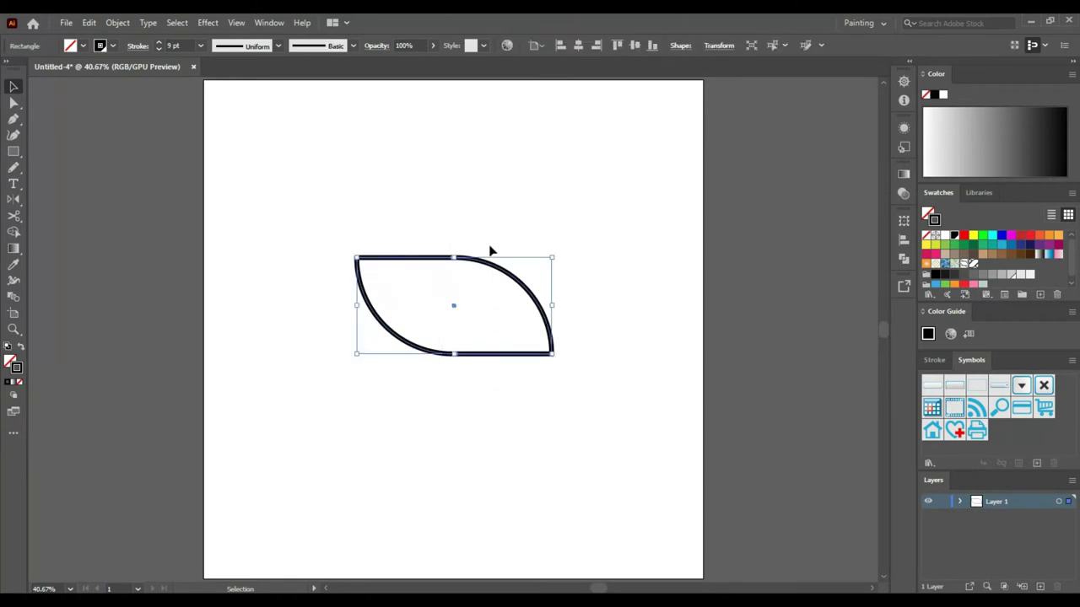
pyautogui.moveTo(554, 243); pyautogui.dragTo(528, 188)
pyautogui.click(589, 291)
pyautogui.moveTo(588, 291); pyautogui.dragTo(610, 361)
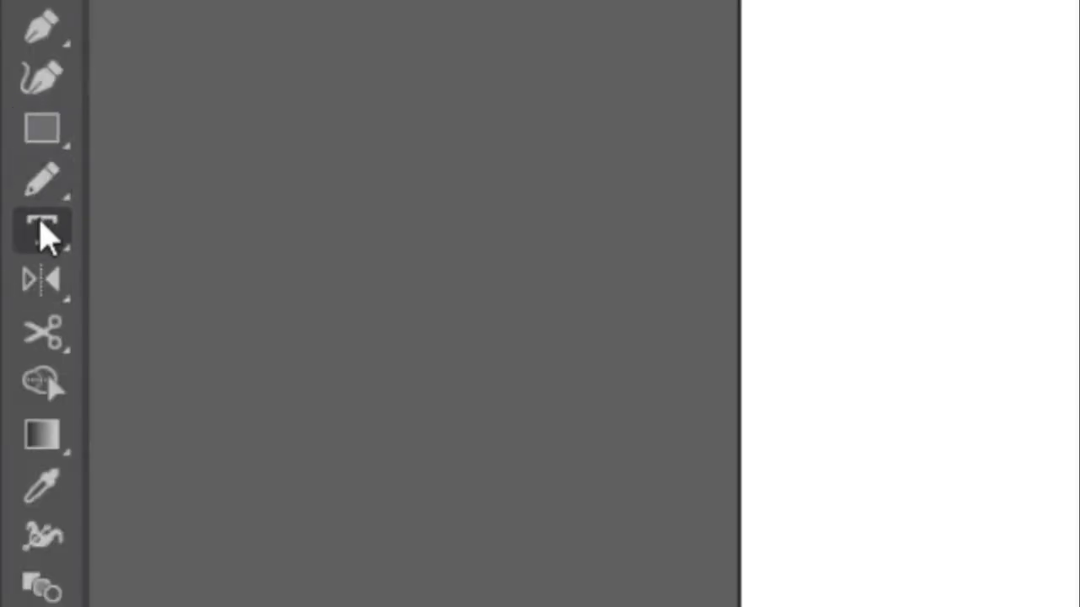
# - Draw four curved Pencil vein strokes inside the leaf and marquee-select them all
pyautogui.click(47, 191)
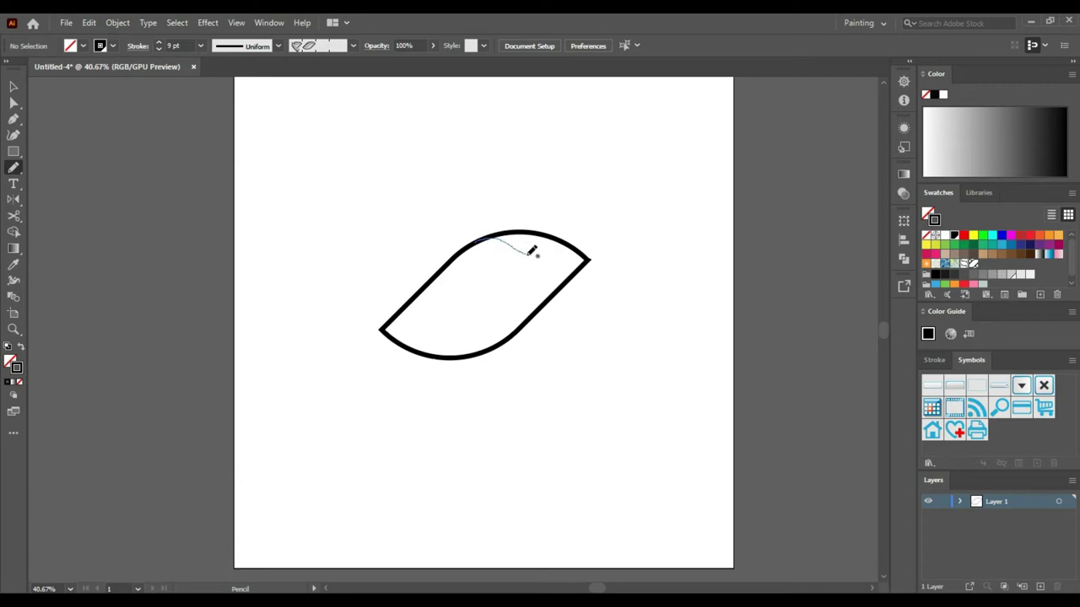
pyautogui.moveTo(560, 255); pyautogui.dragTo(563, 256)
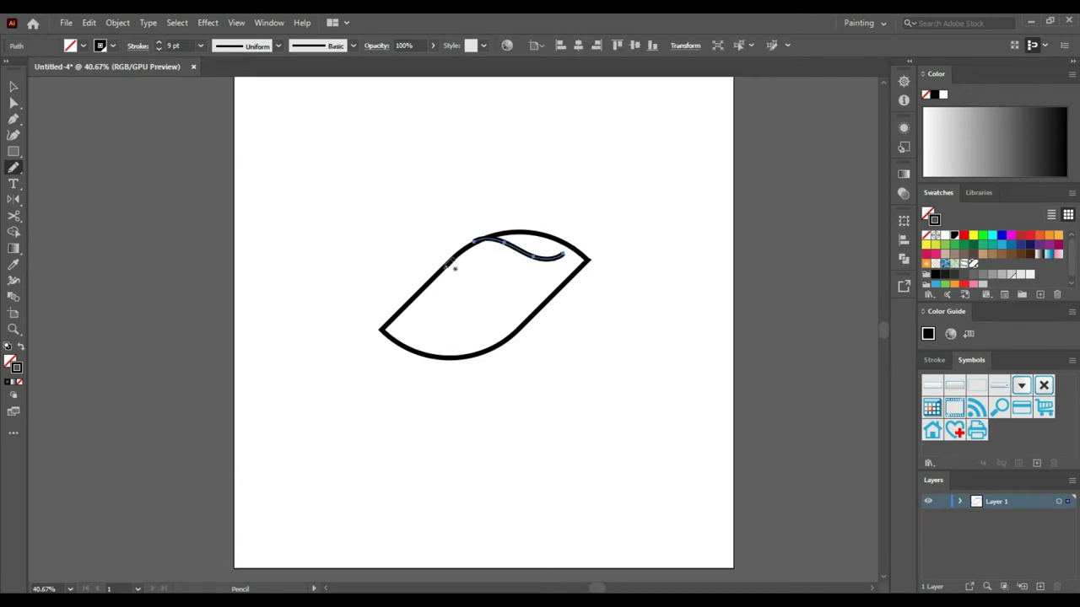
pyautogui.moveTo(442, 267); pyautogui.dragTo(514, 277)
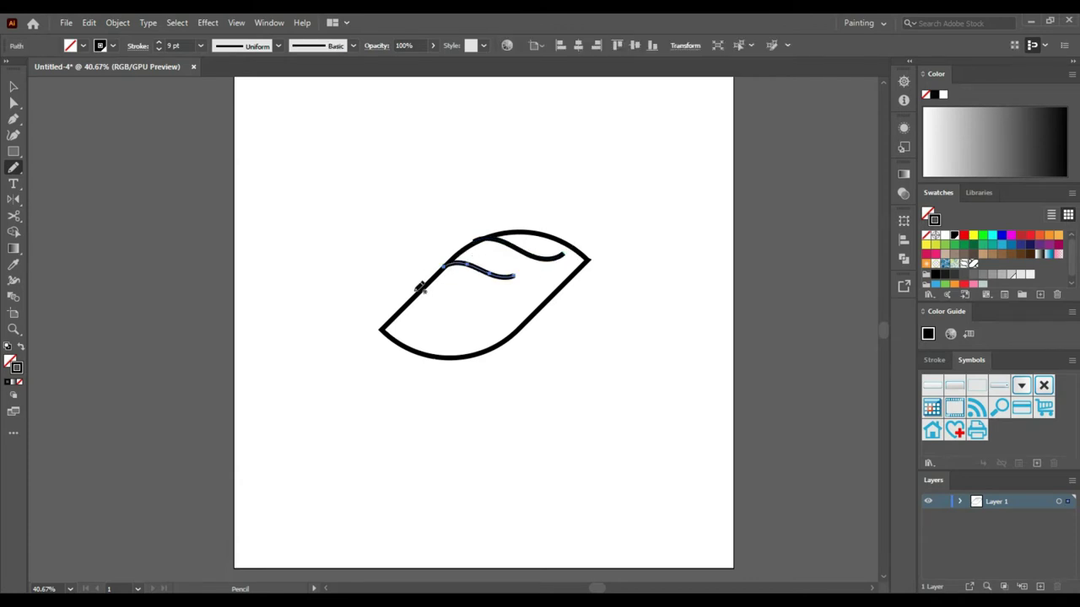
pyautogui.moveTo(447, 289); pyautogui.dragTo(476, 300)
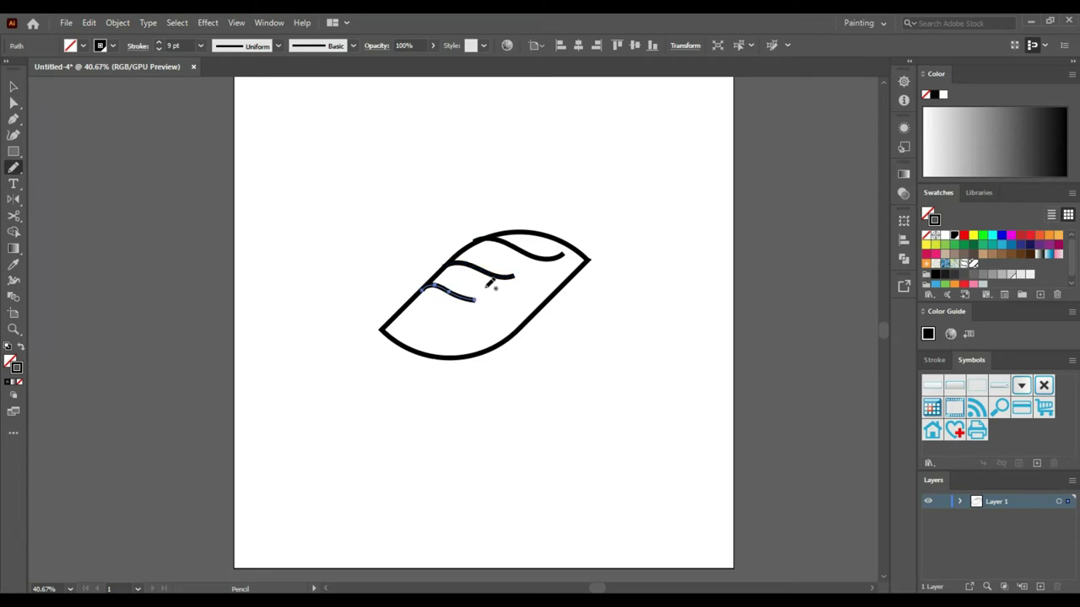
pyautogui.moveTo(397, 311); pyautogui.dragTo(442, 322)
pyautogui.press('v')
pyautogui.click(382, 402)
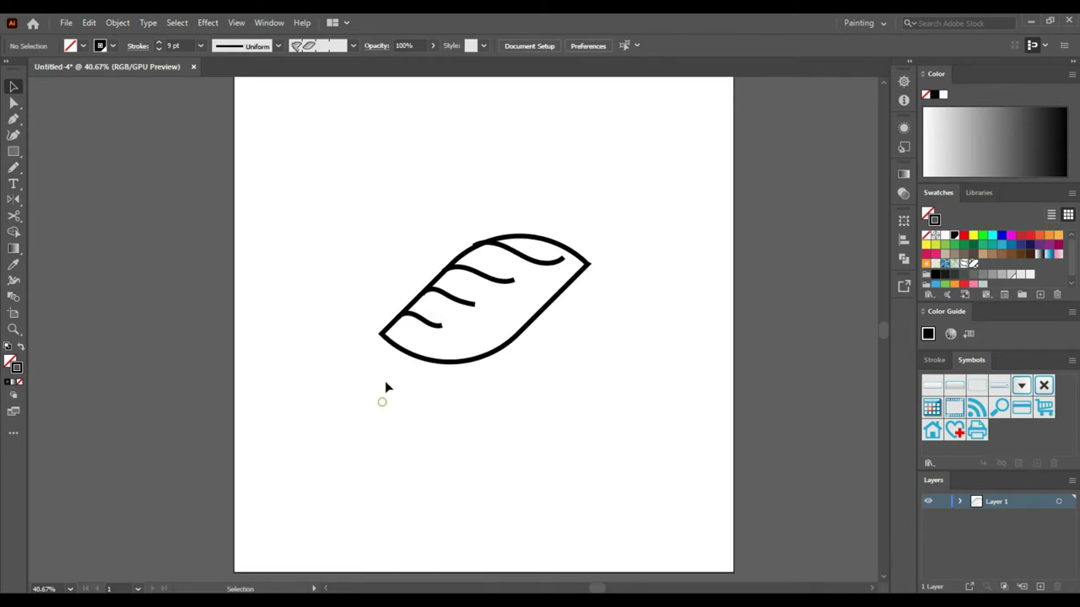
pyautogui.moveTo(376, 384); pyautogui.dragTo(523, 306)
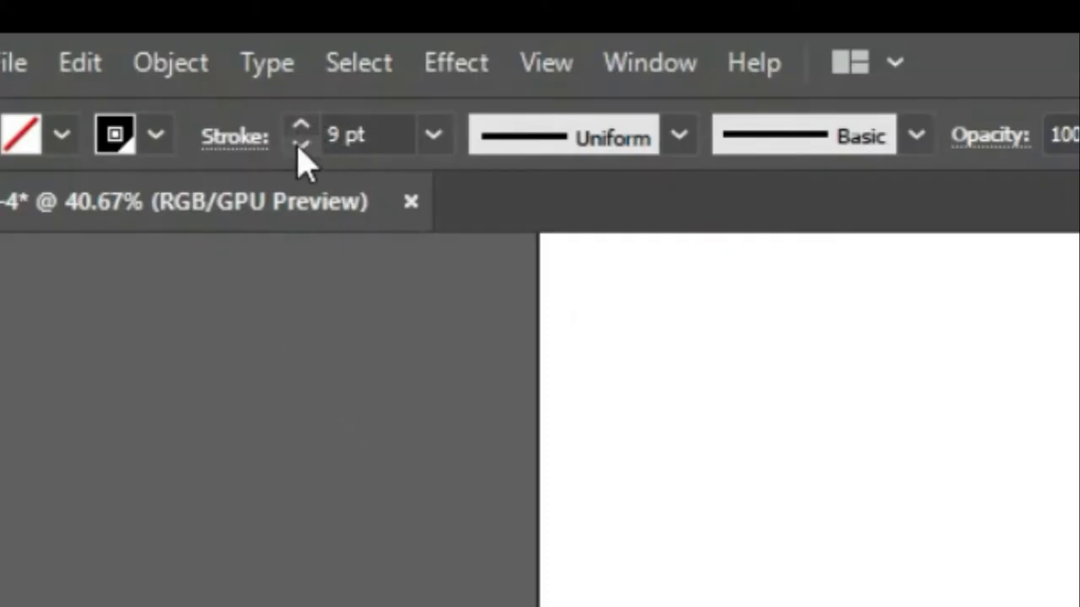
# - Give the veins a 6 pt stroke with Round Join and a tapered width profile
pyautogui.click(301, 144)
pyautogui.click(300, 144)
pyautogui.click(301, 144)
pyautogui.click(301, 125)
pyautogui.click(301, 125)
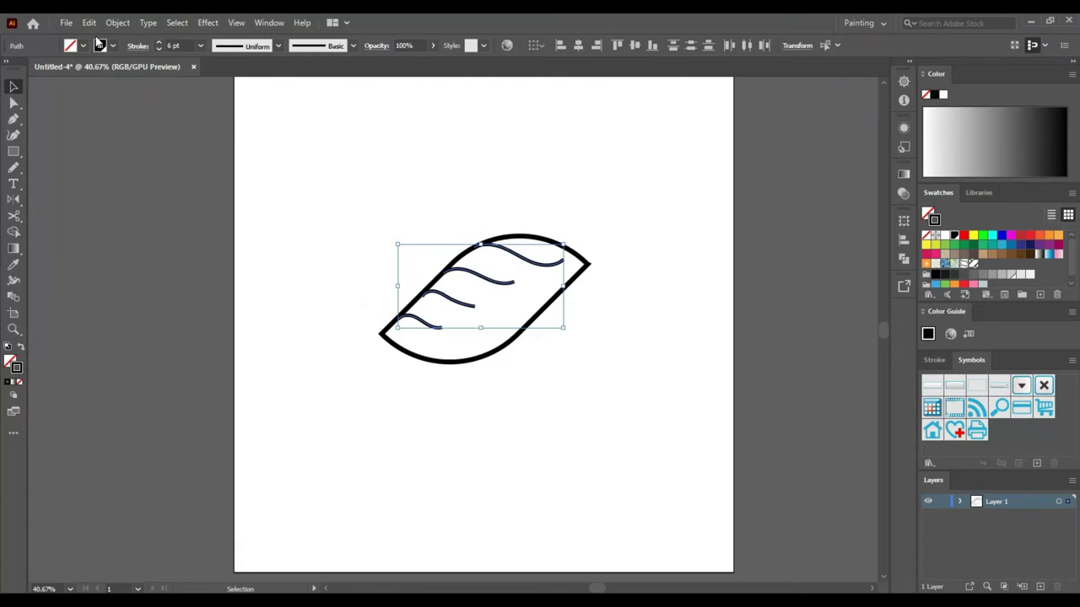
pyautogui.click(131, 46)
pyautogui.click(69, 99)
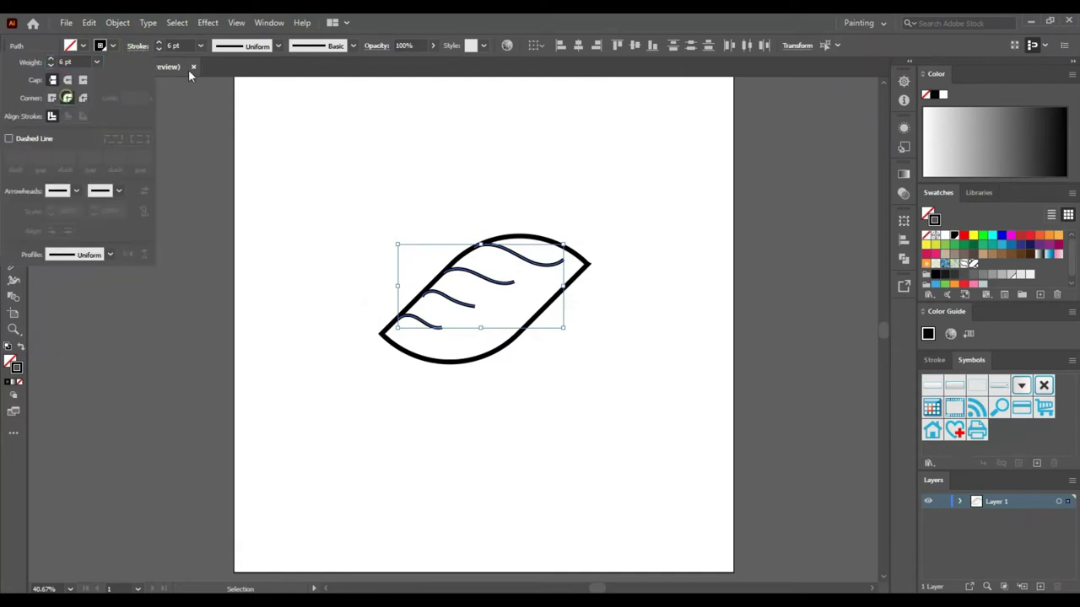
pyautogui.click(281, 45)
pyautogui.click(279, 46)
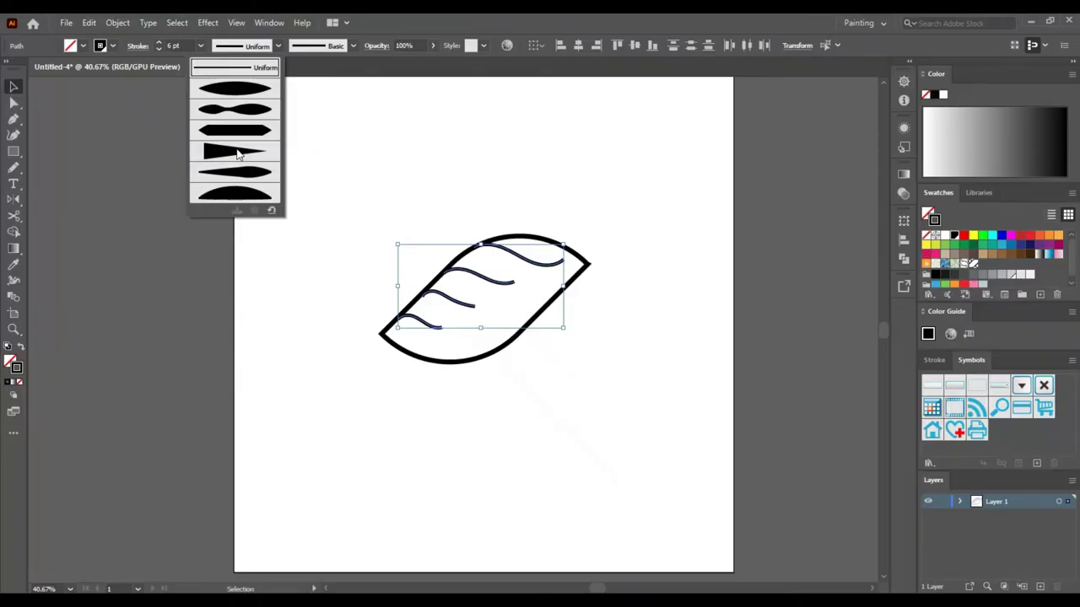
pyautogui.click(239, 161)
pyautogui.click(318, 233)
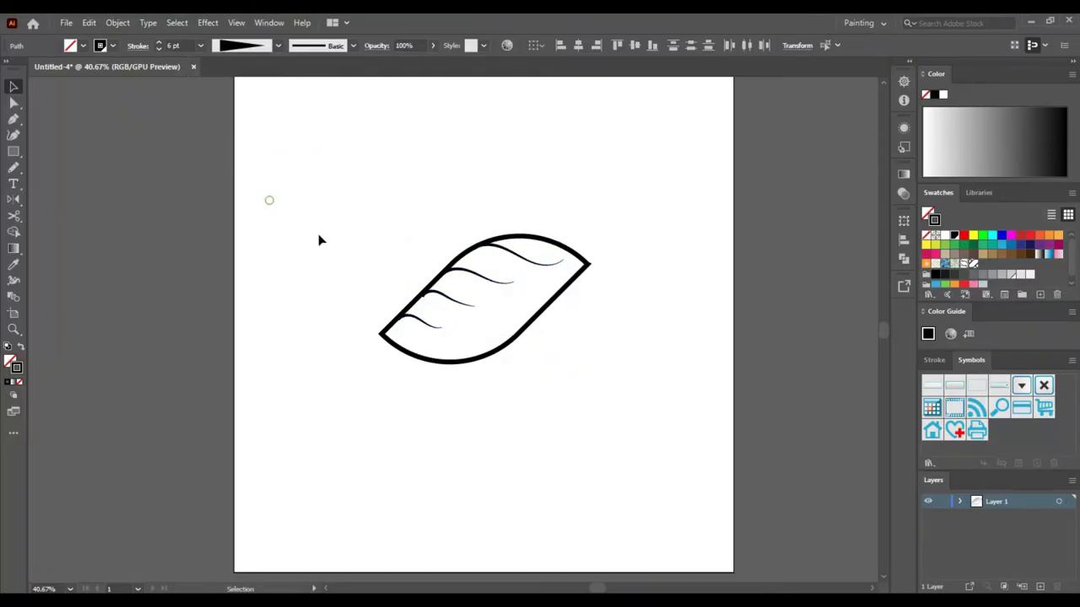
# - Zoom in and nudge the bottom and second veins to even out their spacing
pyautogui.press('z')
pyautogui.click(380, 289)
pyautogui.click(316, 284)
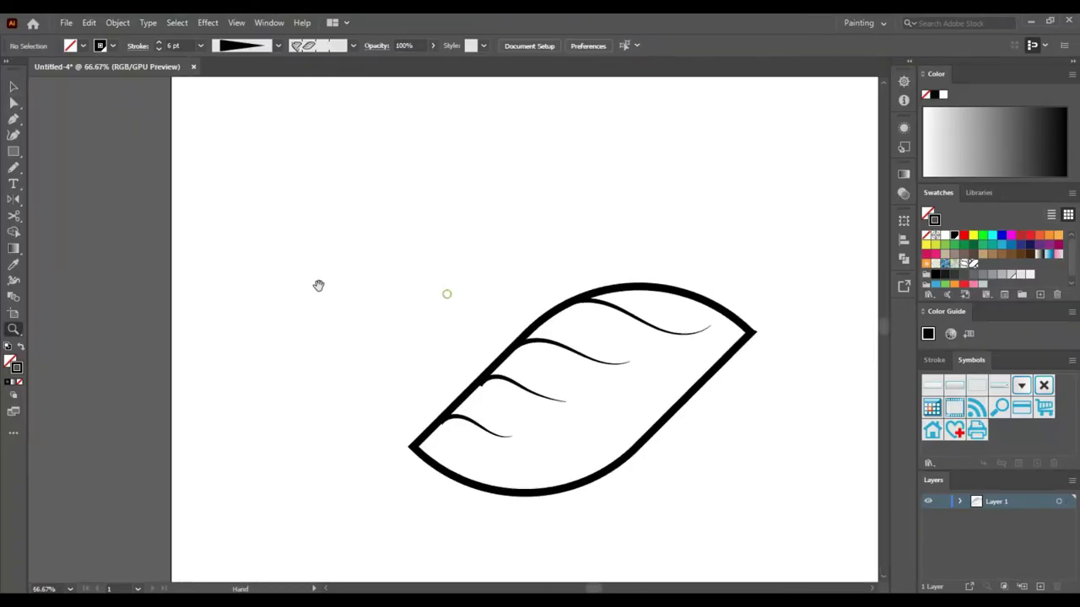
pyautogui.click(391, 231)
pyautogui.moveTo(410, 265)
pyautogui.mouseDown()
pyautogui.moveTo(368, 241)
pyautogui.moveTo(343, 252)
pyautogui.mouseUp()
pyautogui.press('v')
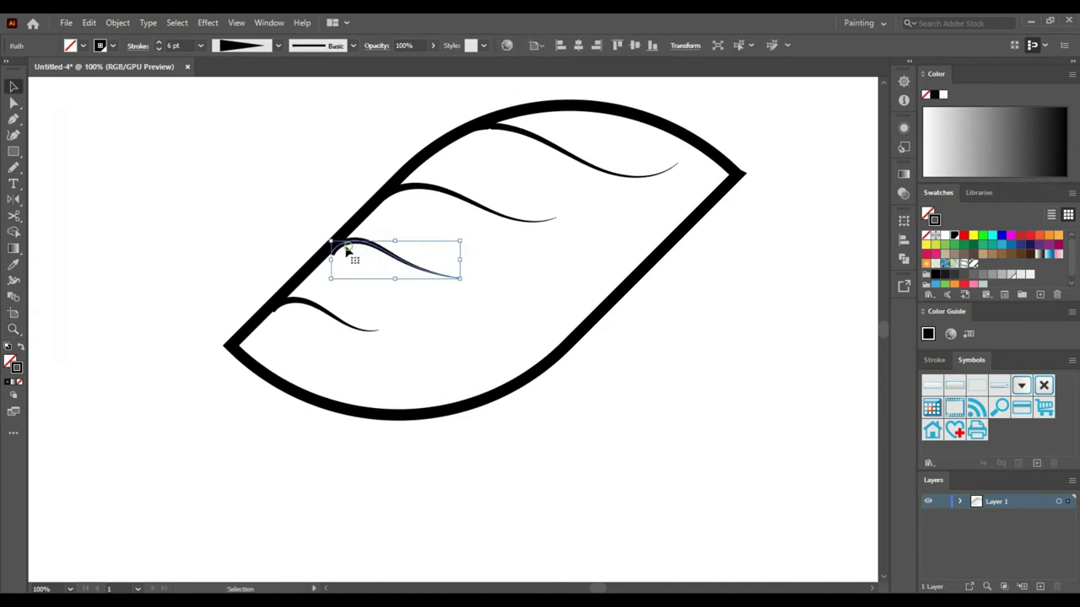
pyautogui.click(265, 285)
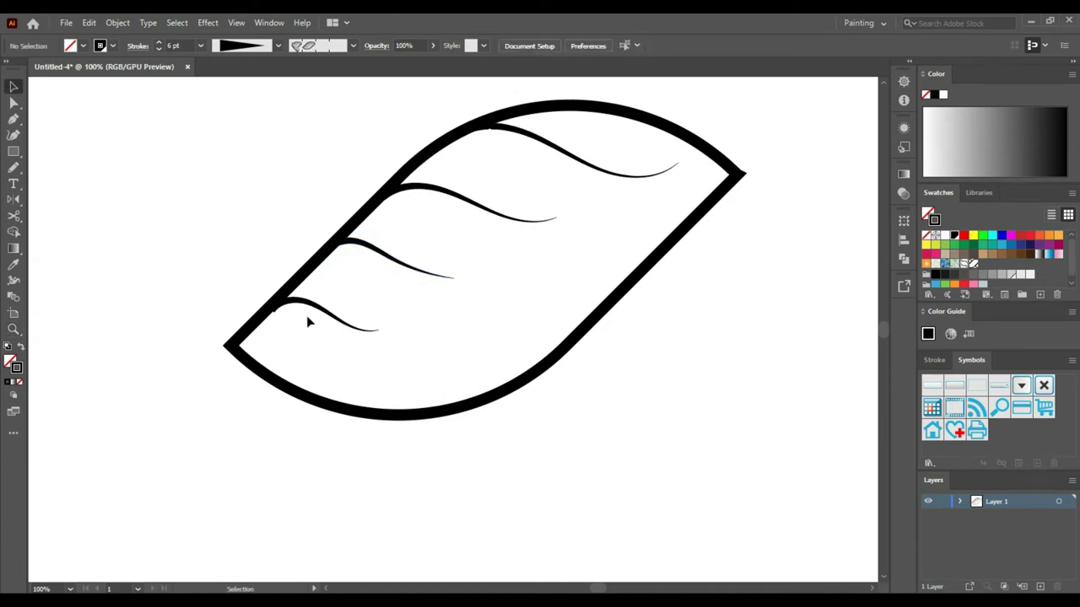
pyautogui.moveTo(307, 310); pyautogui.dragTo(300, 307)
pyautogui.click(171, 251)
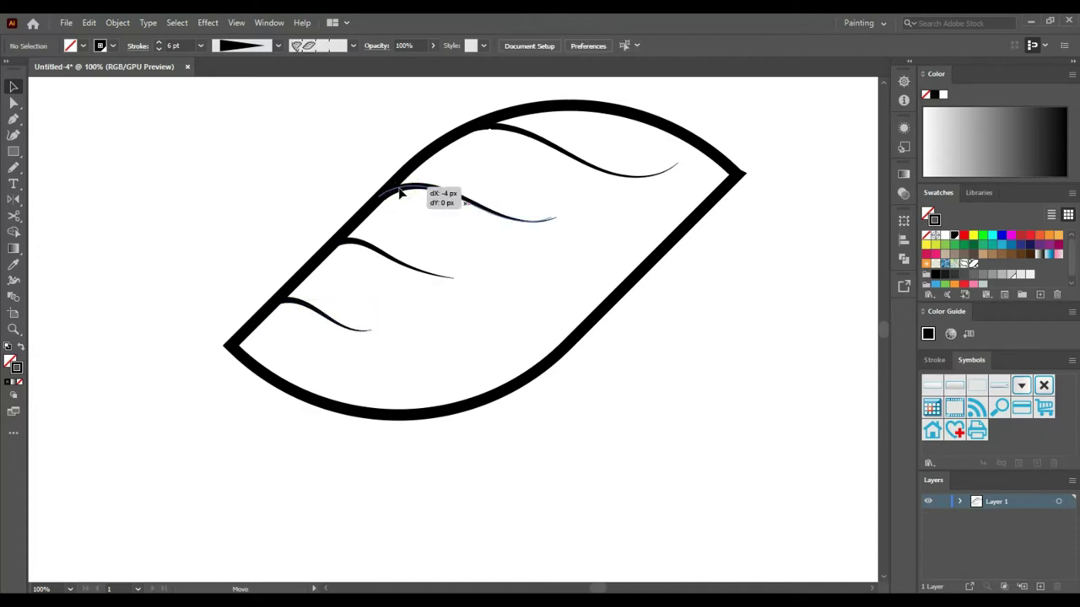
pyautogui.moveTo(403, 192); pyautogui.dragTo(506, 131)
pyautogui.click(344, 148)
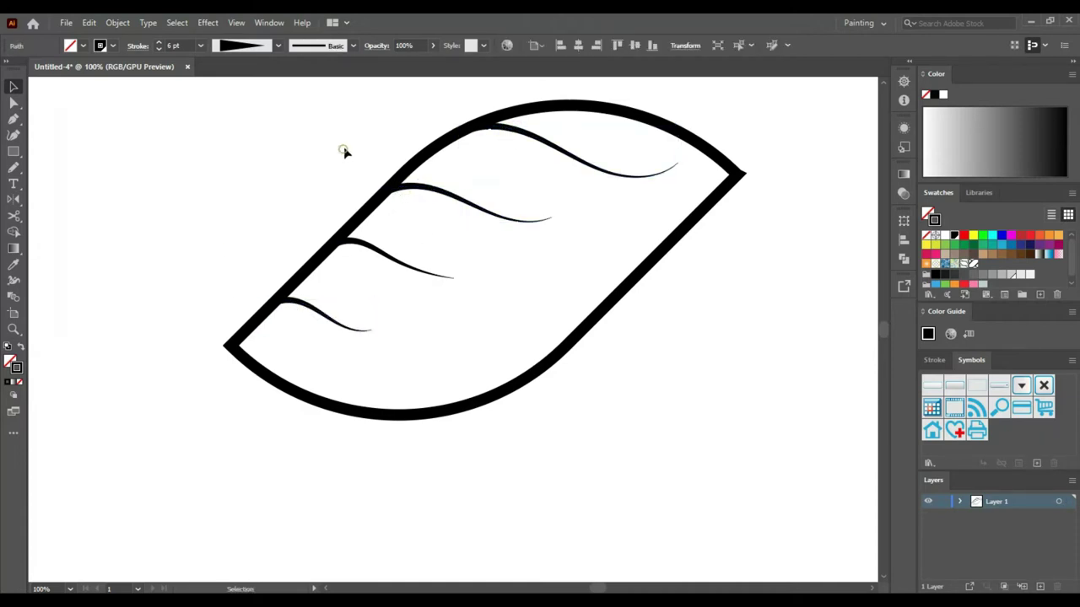
pyautogui.hotkey('ctrl', '0')
# - Give the leaf outline a light grey fill
pyautogui.click(331, 198)
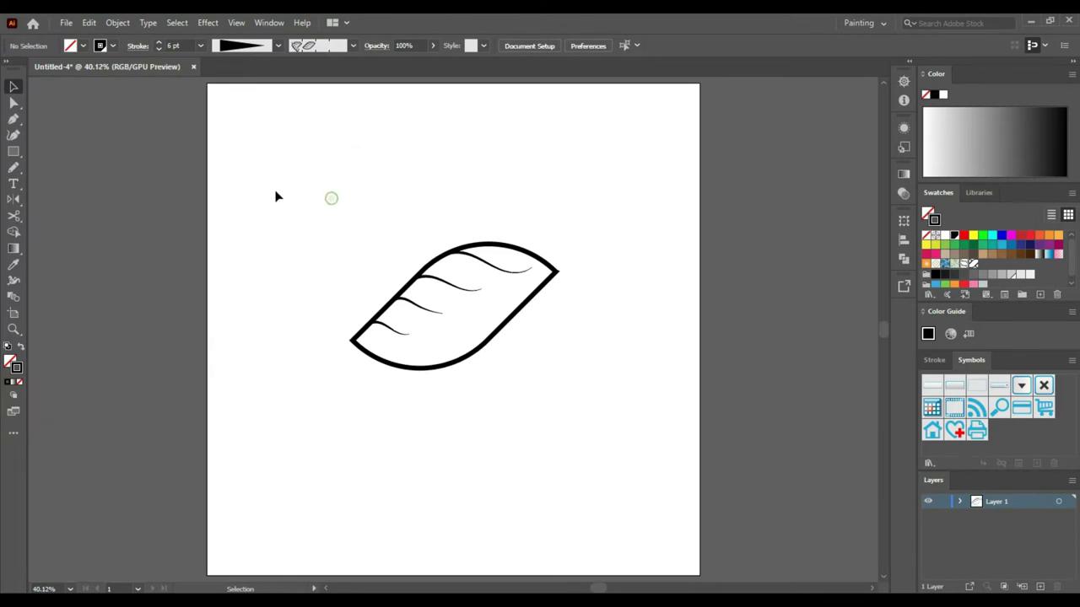
pyautogui.click(562, 271)
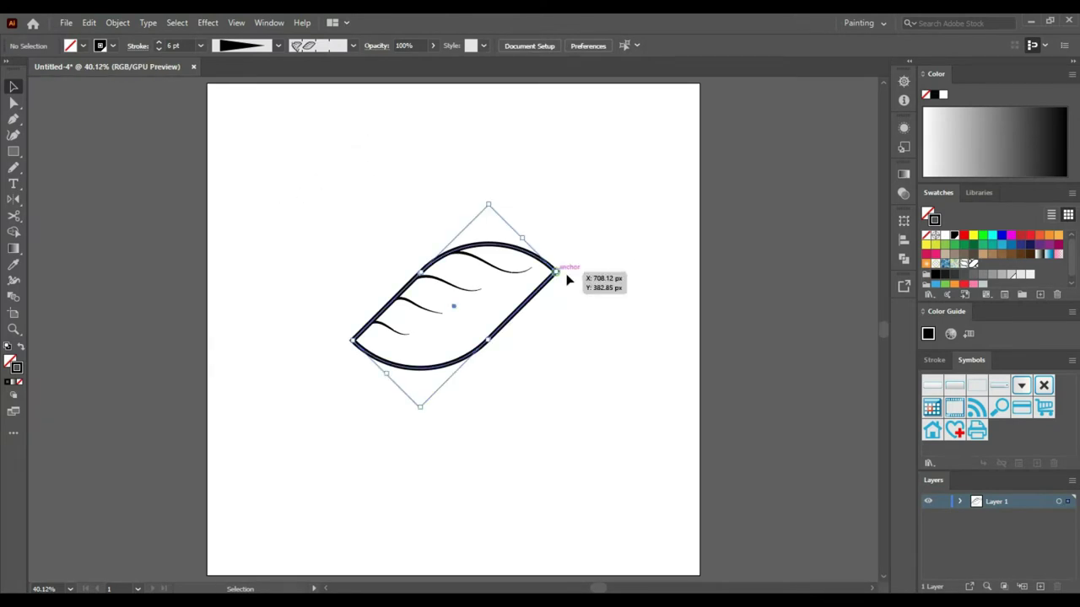
pyautogui.click(983, 281)
pyautogui.click(523, 363)
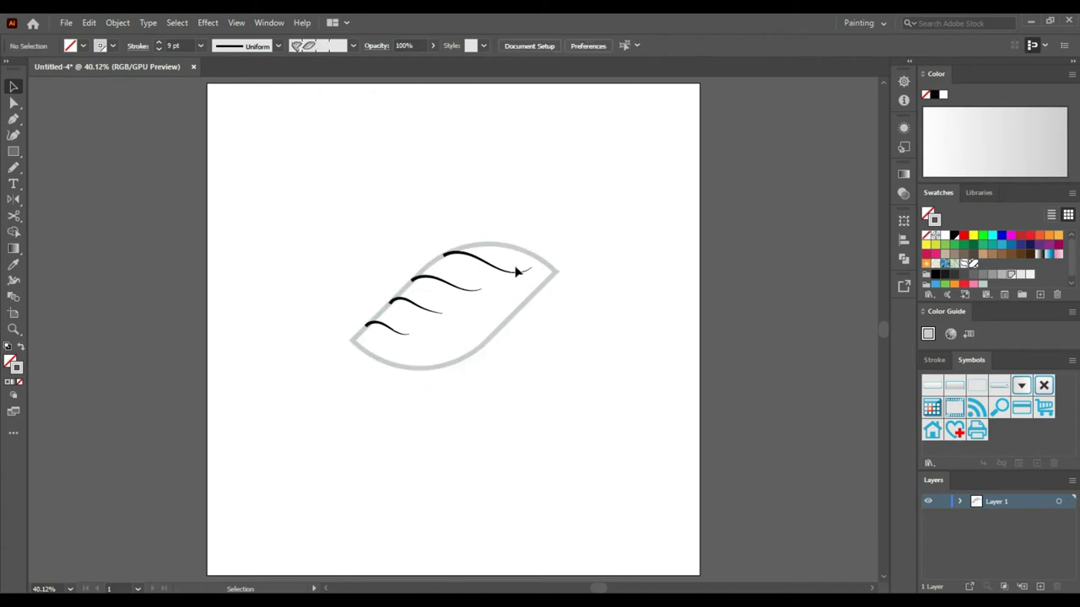
pyautogui.hotkey('ctrl', 'z')
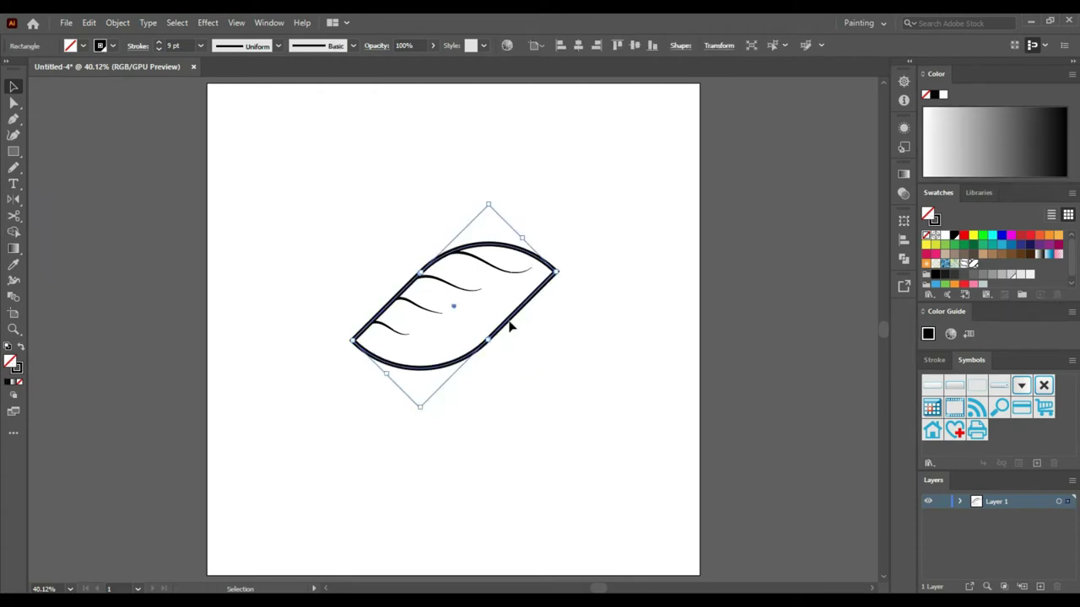
pyautogui.click(1011, 276)
pyautogui.click(639, 313)
# - Expand the whole leaf drawing's appearance and group the resulting parts
pyautogui.moveTo(649, 188); pyautogui.dragTo(327, 393)
pyautogui.click(118, 22)
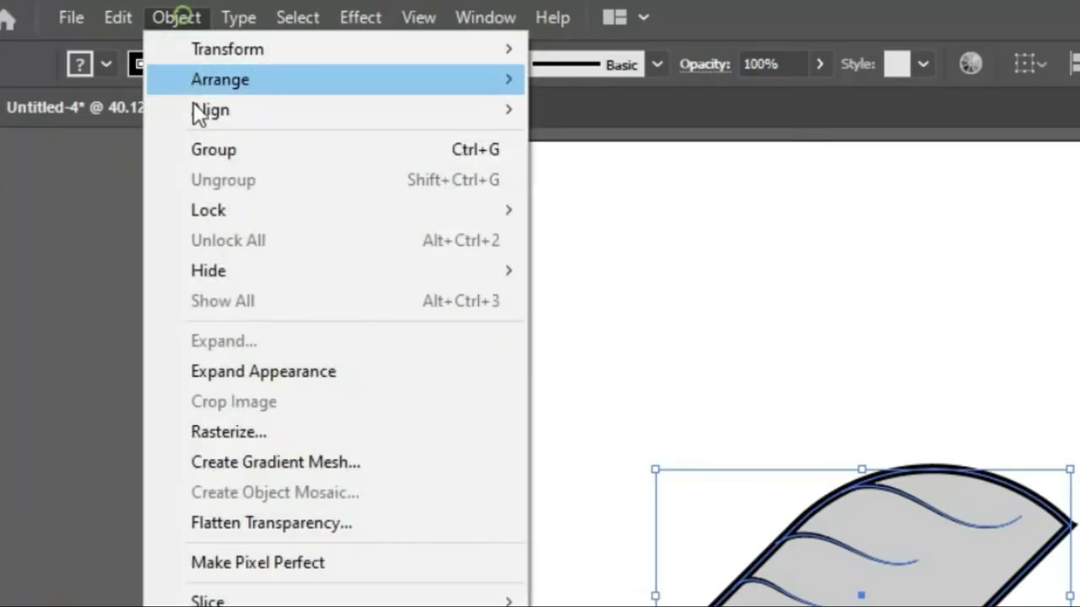
pyautogui.click(323, 372)
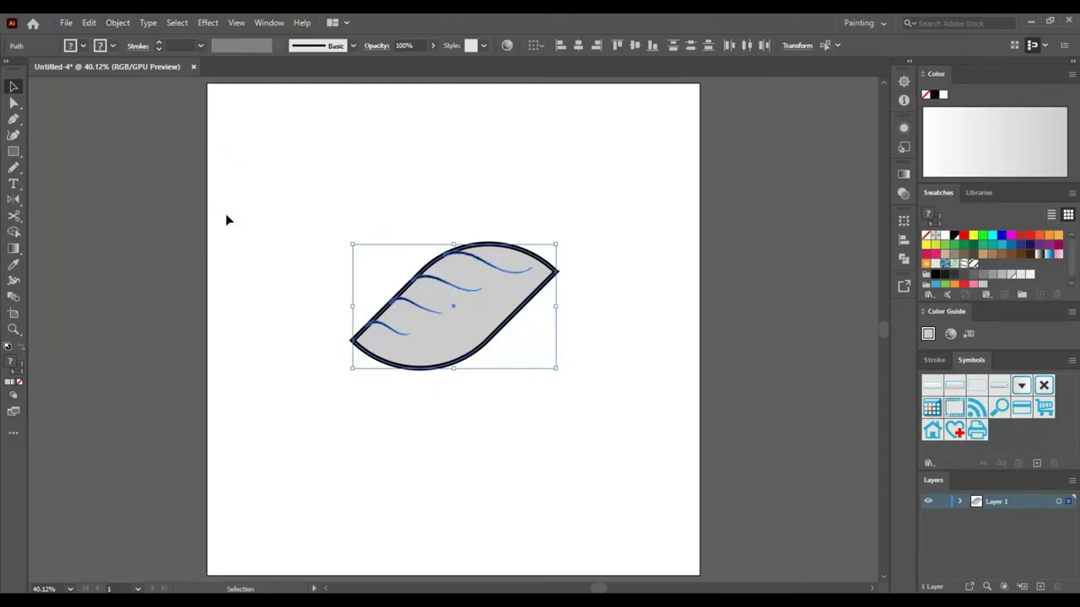
pyautogui.click(117, 23)
pyautogui.click(138, 89)
# - Expand the leaf group's fill and stroke into plain shapes
pyautogui.moveTo(456, 319)
pyautogui.mouseDown()
pyautogui.moveTo(729, 316)
pyautogui.moveTo(1015, 278)
pyautogui.moveTo(996, 265)
pyautogui.mouseUp()
pyautogui.click(127, 23)
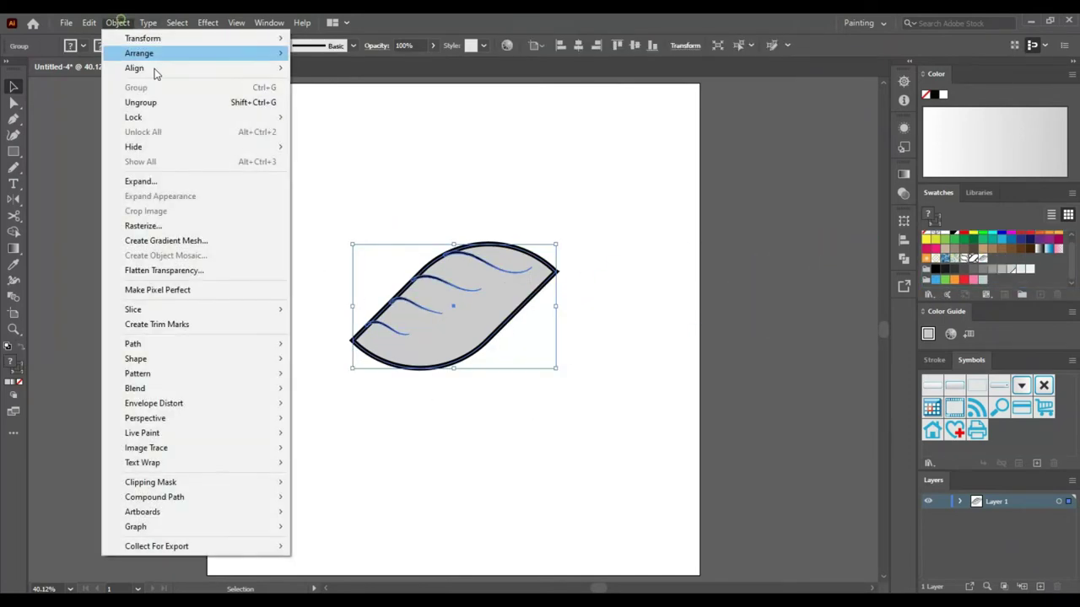
pyautogui.click(223, 178)
pyautogui.click(508, 388)
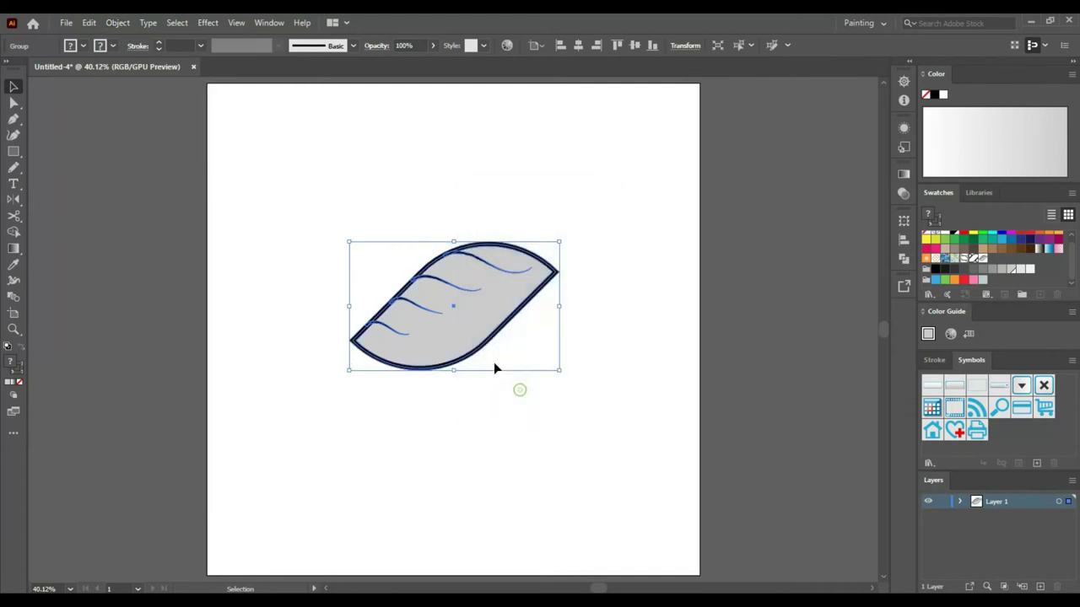
# - Add the leaf to Swatches as a pattern, then shrink it into the top-left corner
pyautogui.moveTo(439, 301); pyautogui.dragTo(995, 261)
pyautogui.moveTo(560, 369)
pyautogui.mouseDown()
pyautogui.moveTo(497, 331)
pyautogui.moveTo(289, 147)
pyautogui.mouseUp()
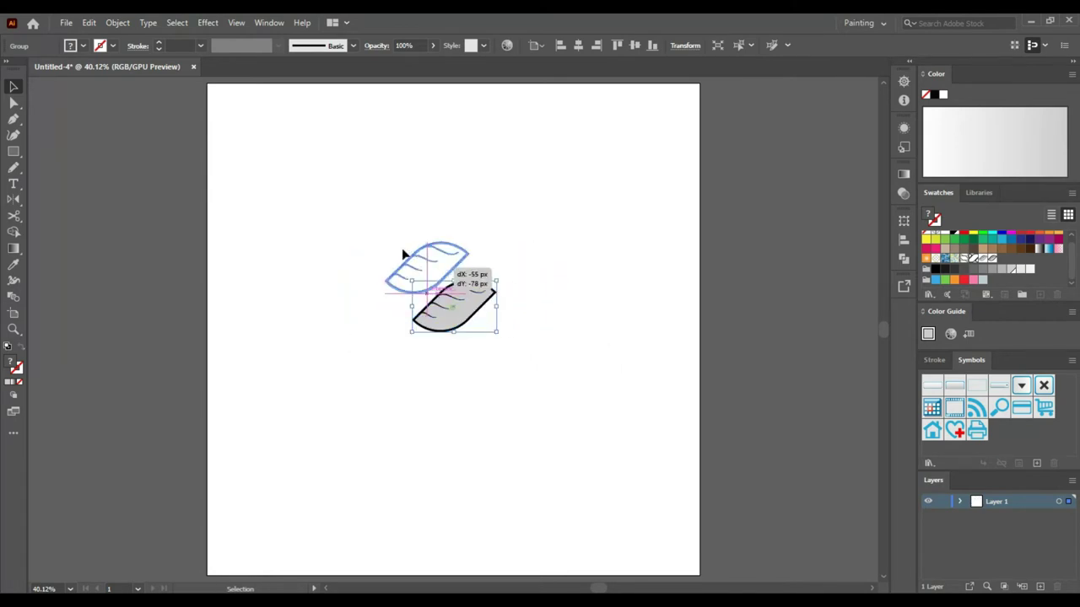
pyautogui.click(679, 291)
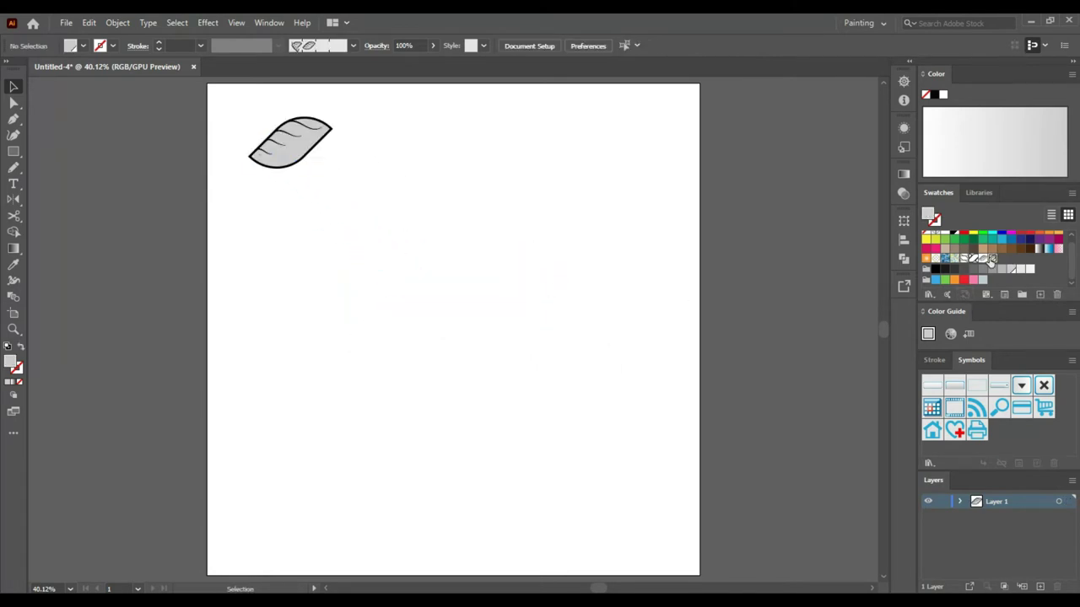
# - Narrow the pattern's tile width from 350 to 174 px so the leaves overlap
pyautogui.doubleClick(990, 260)
pyautogui.click(115, 235)
pyautogui.write('350')
pyautogui.press('Return')
pyautogui.hotkey('shift', 'Down')
pyautogui.hotkey('shift', 'Down')
pyautogui.hotkey('shift', 'Down')
pyautogui.hotkey('shift', 'Down')
pyautogui.hotkey('shift', 'Down')
pyautogui.hotkey('shift', 'Down')
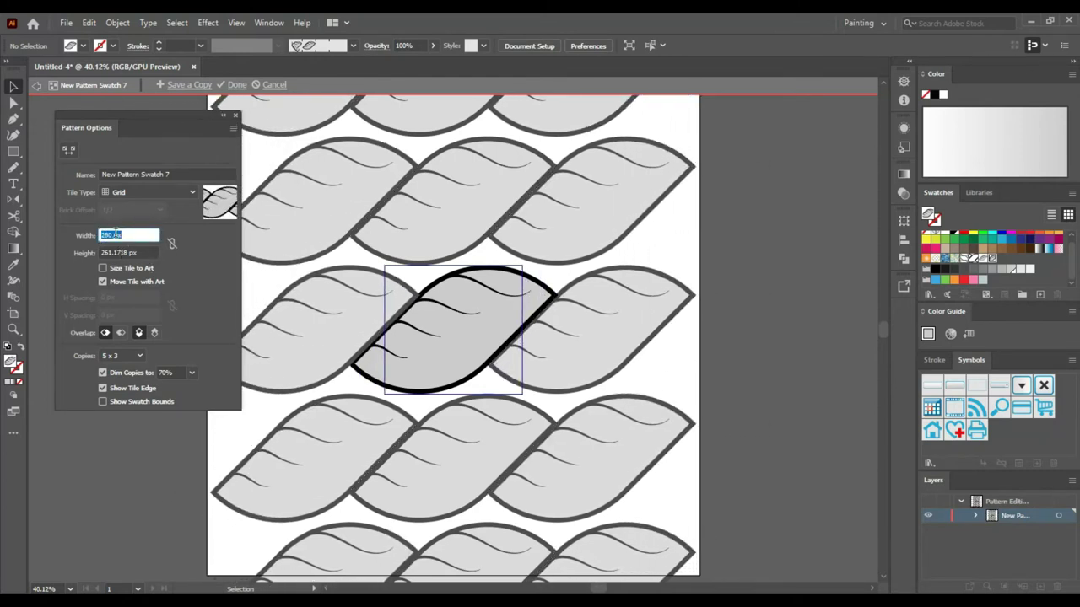
pyautogui.hotkey('shift', 'Down')
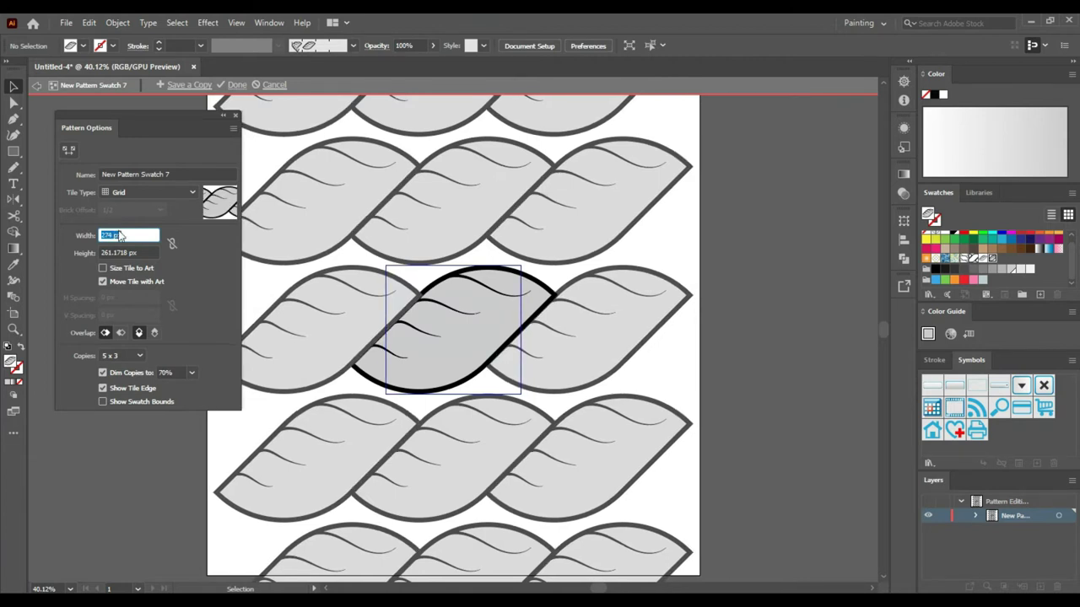
pyautogui.click(236, 115)
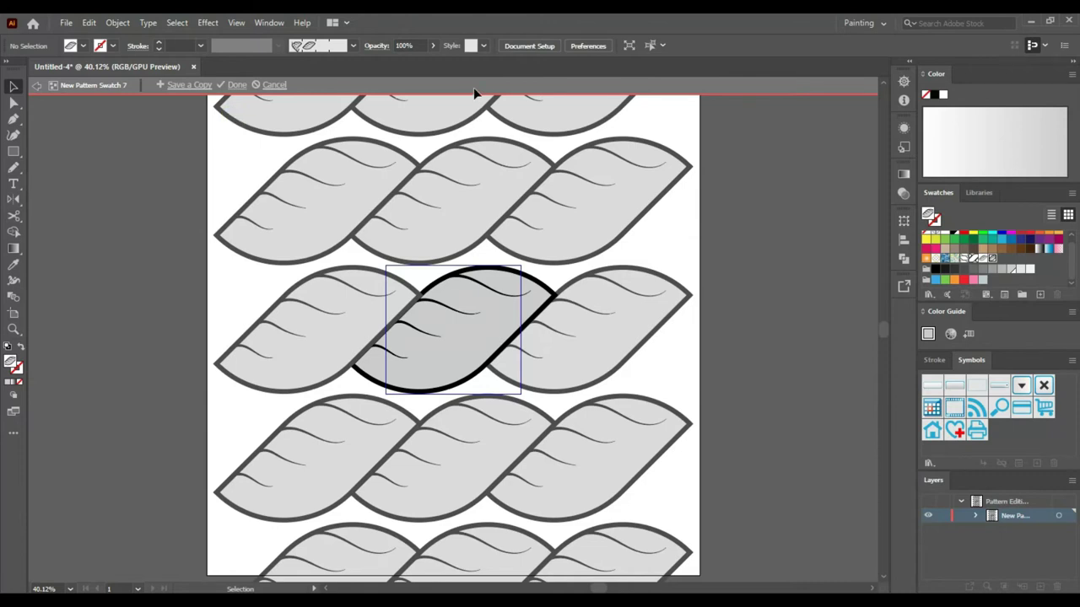
pyautogui.click(621, 88)
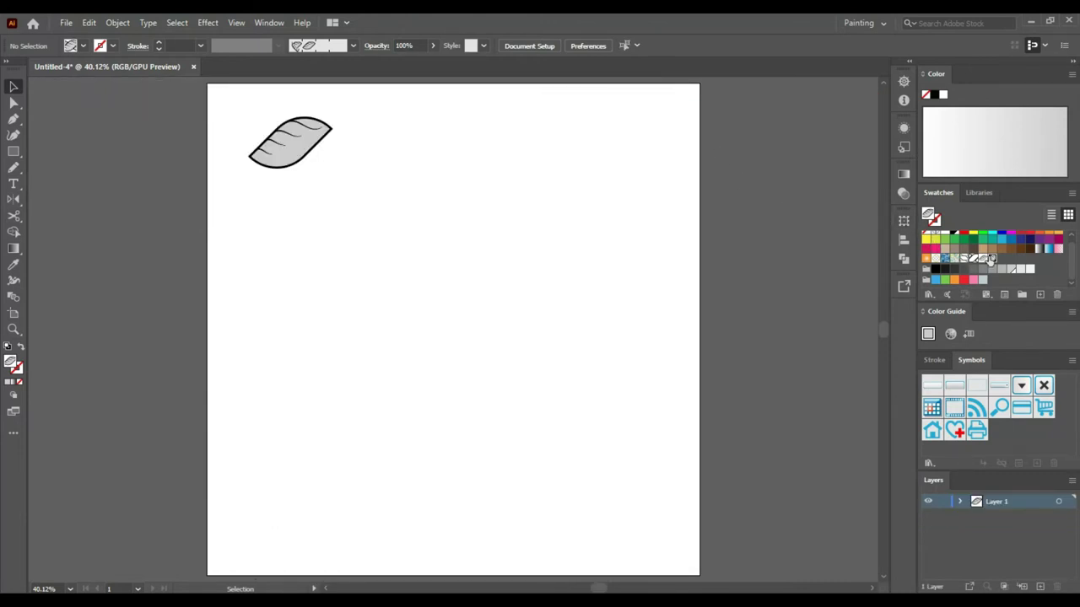
# - Drag the pattern swatch onto the artboard, scale the three-leaf group down and centre it
pyautogui.moveTo(985, 262); pyautogui.dragTo(427, 317)
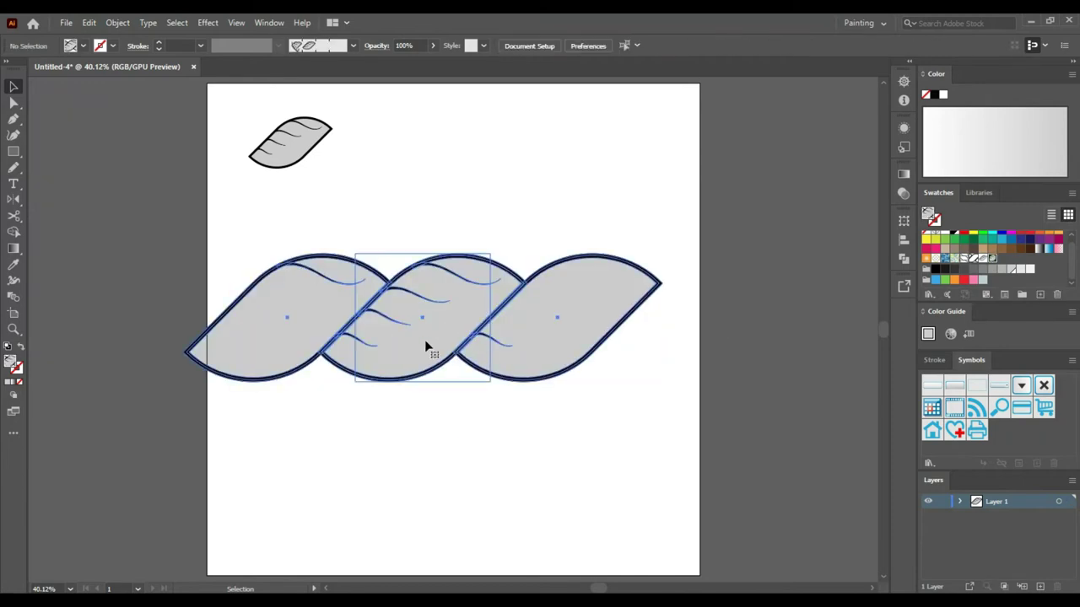
pyautogui.moveTo(664, 384); pyautogui.dragTo(597, 365)
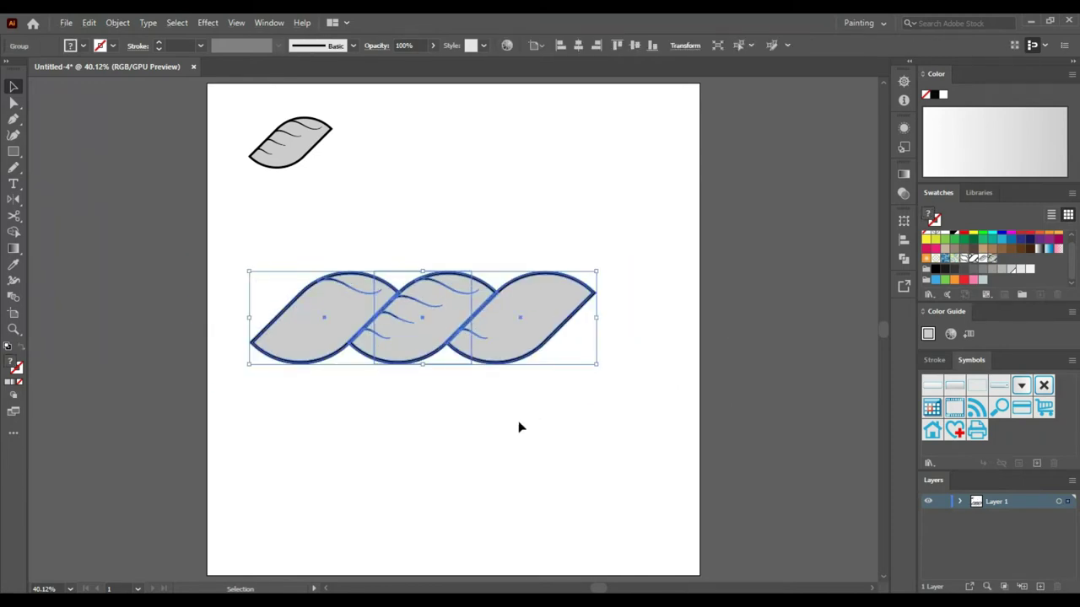
pyautogui.click(639, 46)
pyautogui.click(579, 45)
pyautogui.click(556, 169)
pyautogui.click(377, 313)
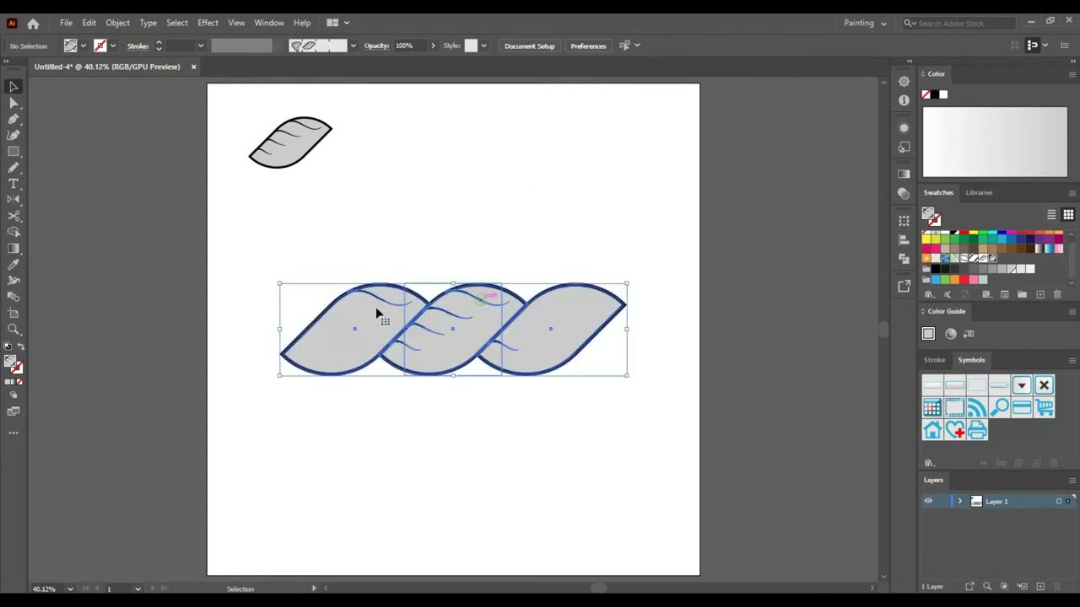
pyautogui.keyDown('ctrl'); pyautogui.click(400, 308); pyautogui.keyUp('ctrl')
pyautogui.hotkey('ctrl', '1')
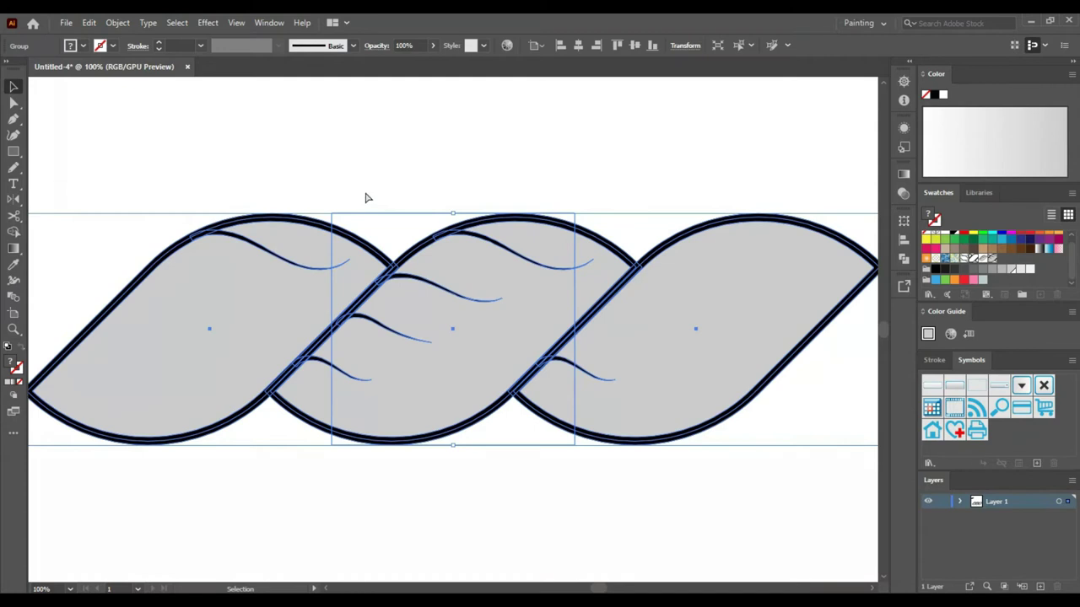
pyautogui.hotkey('ctrl', '-')
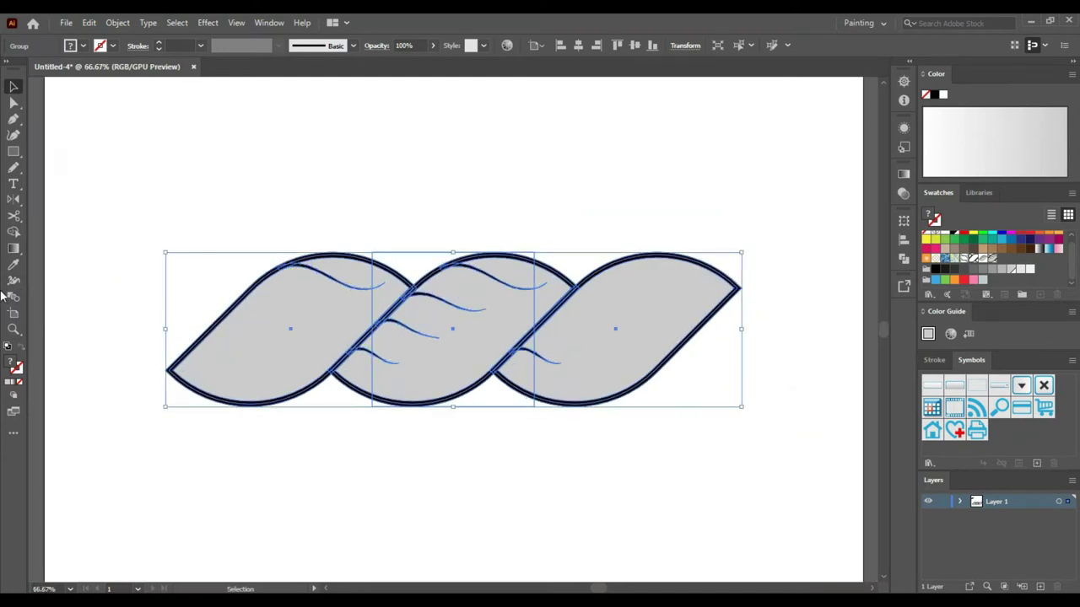
# - Use Shape Builder to delete the left leaf, a leftover piece, and the right leaf
pyautogui.click(13, 231)
pyautogui.moveTo(340, 250); pyautogui.dragTo(332, 371)
pyautogui.moveTo(362, 332); pyautogui.dragTo(368, 387)
pyautogui.moveTo(537, 245); pyautogui.dragTo(547, 397)
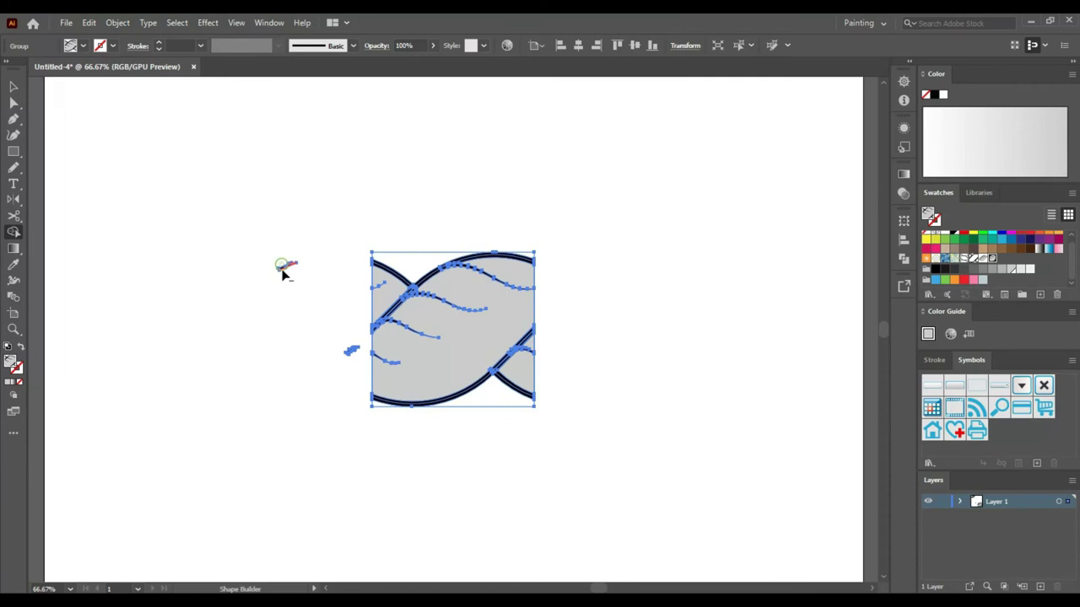
# - Delete the stray top-left piece and the small black fragment with Direct Selection
pyautogui.press('a')
pyautogui.moveTo(253, 223); pyautogui.dragTo(316, 329)
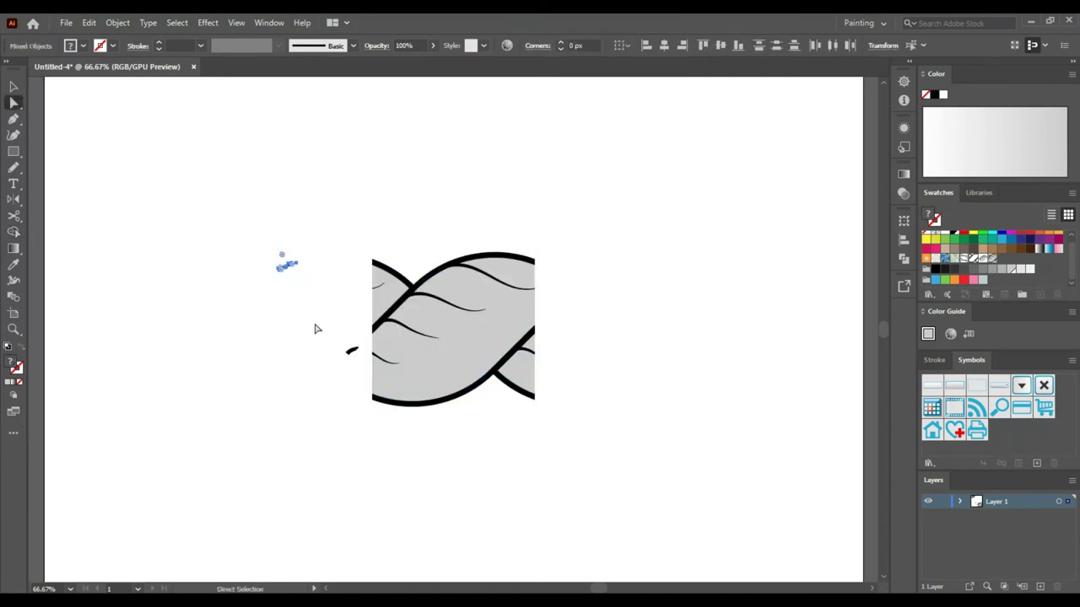
pyautogui.press('Delete')
pyautogui.moveTo(284, 307); pyautogui.dragTo(372, 381)
pyautogui.press('Delete')
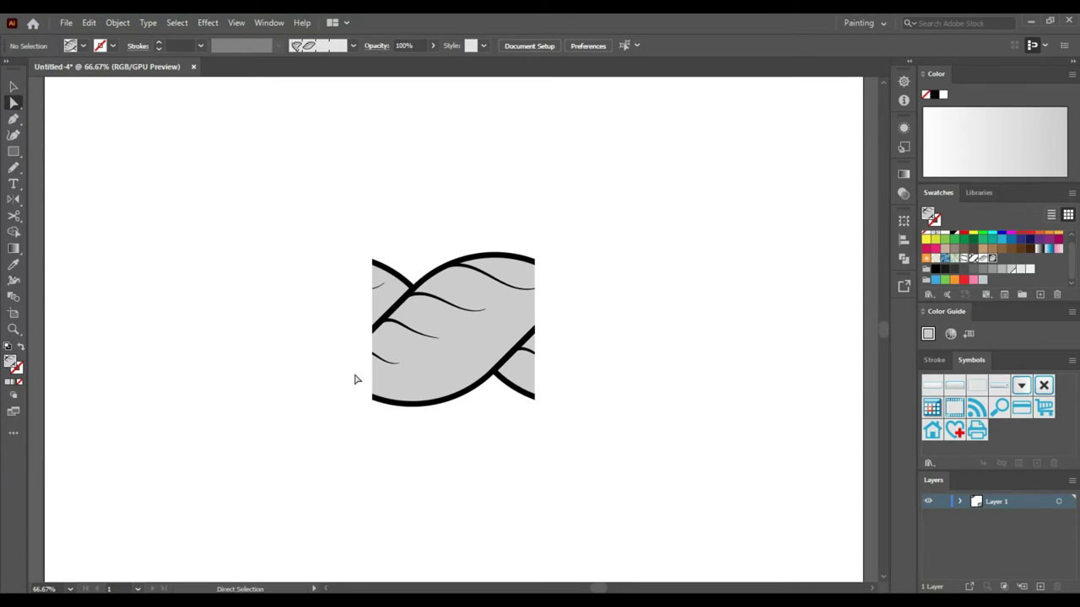
# - Select the finished rope tile as a whole and fit the artboard back in view
pyautogui.press('v')
pyautogui.moveTo(309, 478); pyautogui.dragTo(462, 351)
pyautogui.click(226, 458)
pyautogui.click(393, 354)
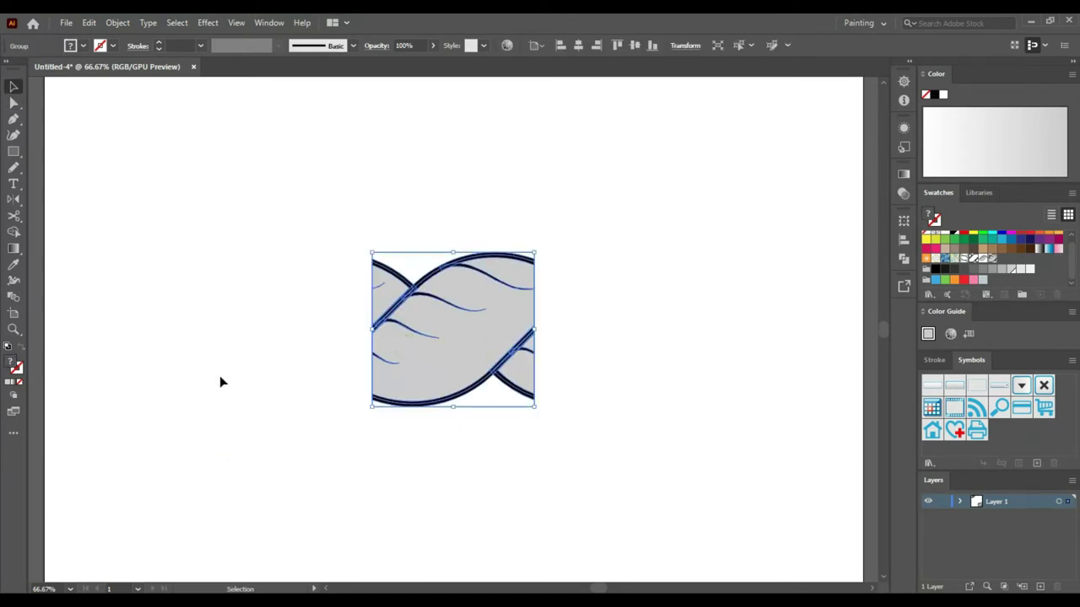
pyautogui.hotkey('shift', 'm')
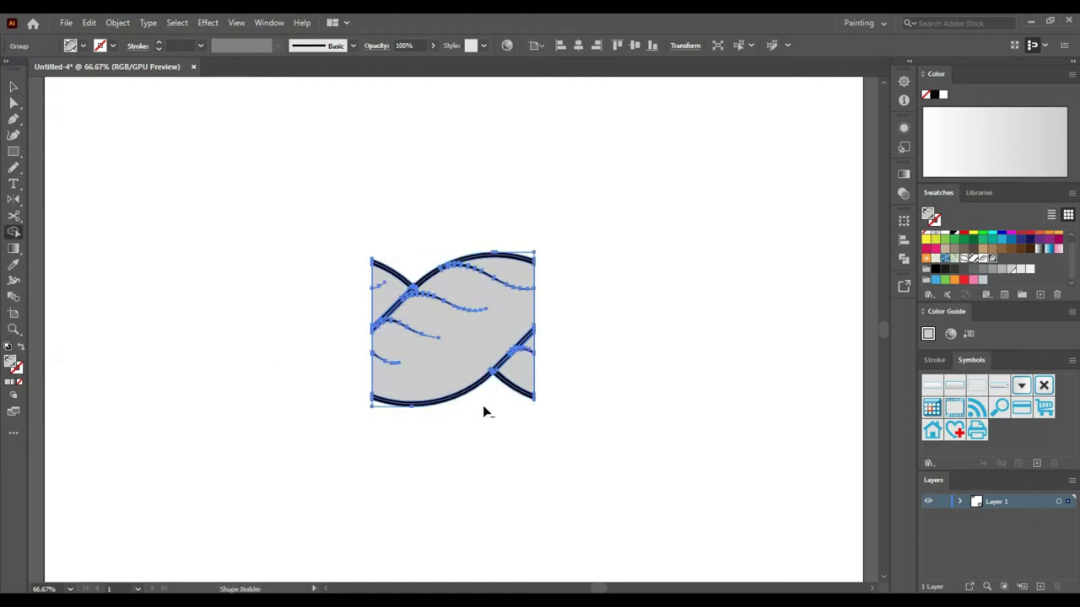
pyautogui.press('v')
pyautogui.click(467, 426)
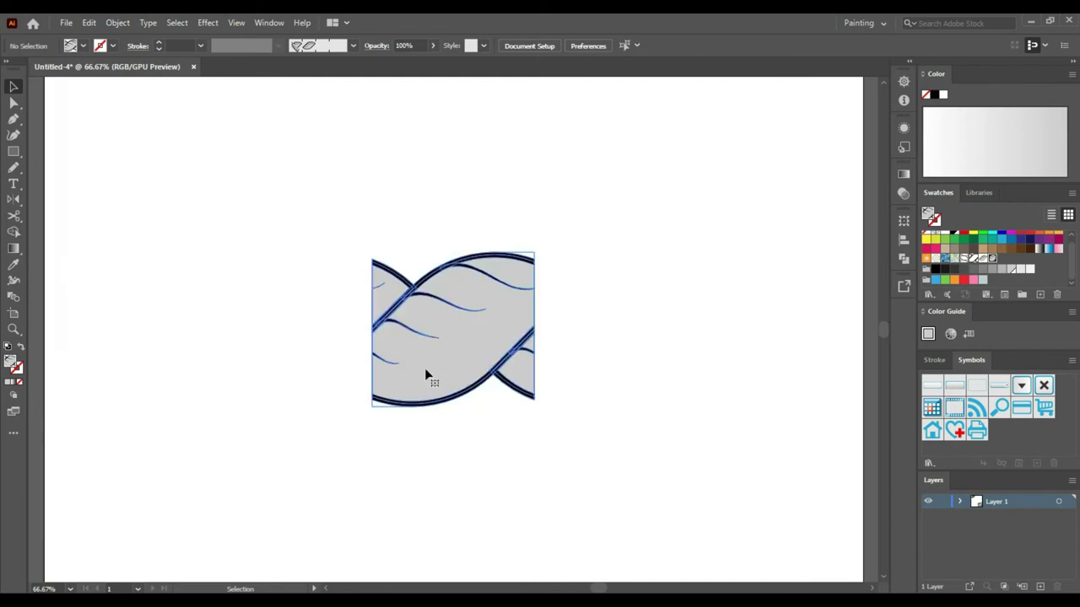
pyautogui.hotkey('ctrl', '0')
# - Scale the rope tile down and move it up-left
pyautogui.moveTo(522, 396); pyautogui.dragTo(362, 237)
pyautogui.click(496, 381)
pyautogui.click(469, 346)
pyautogui.moveTo(396, 189)
pyautogui.mouseDown()
pyautogui.moveTo(361, 250)
pyautogui.moveTo(372, 188)
pyautogui.mouseUp()
# - Save the rope tile as a new Pattern Brush with Tints and Shades colorization
pyautogui.click(269, 22)
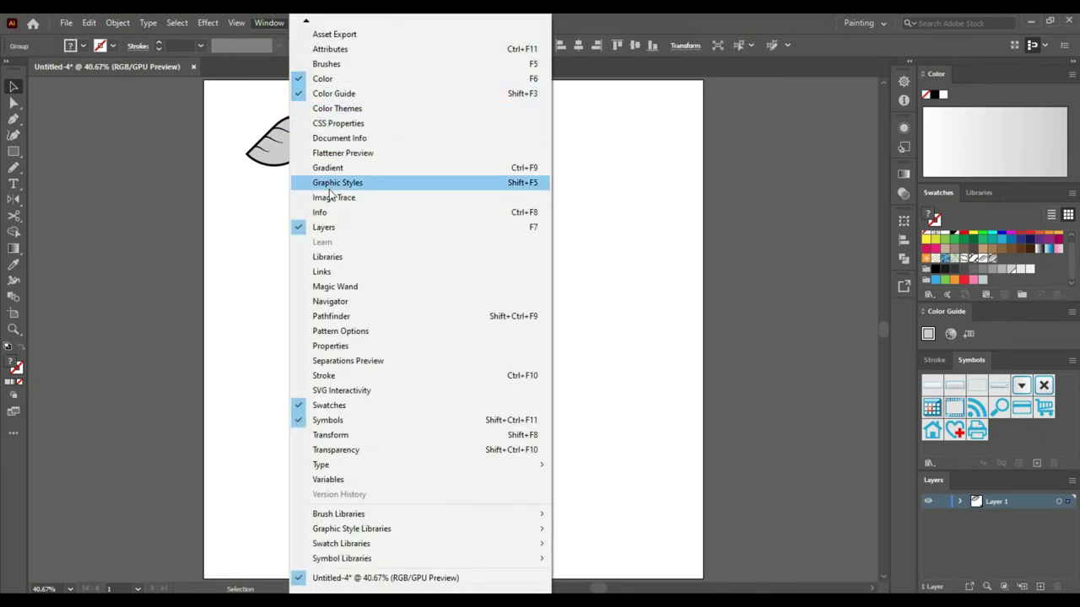
pyautogui.click(327, 64)
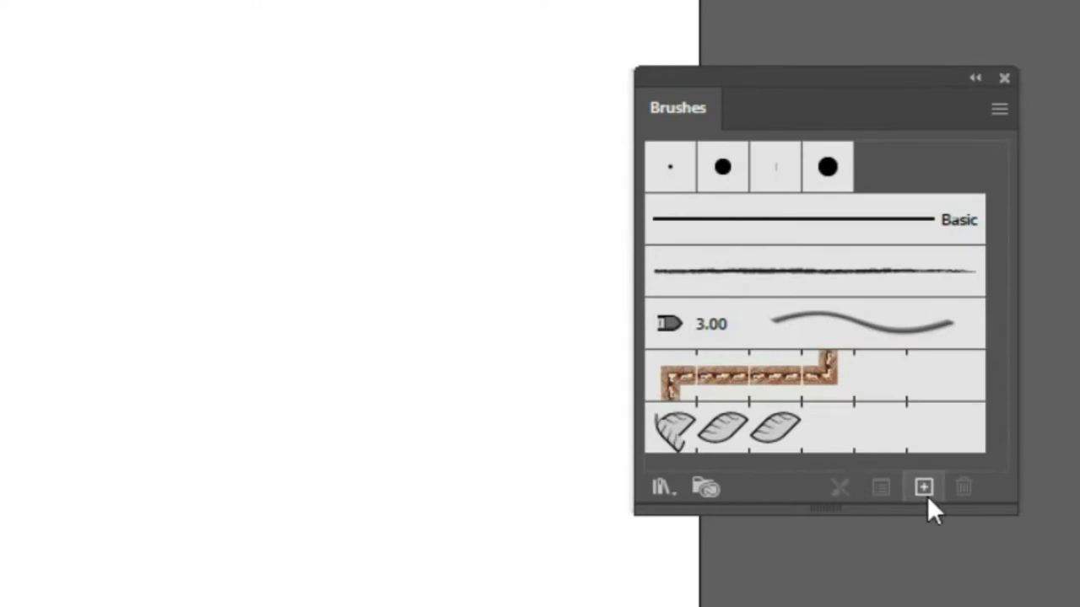
pyautogui.click(927, 496)
pyautogui.click(224, 369)
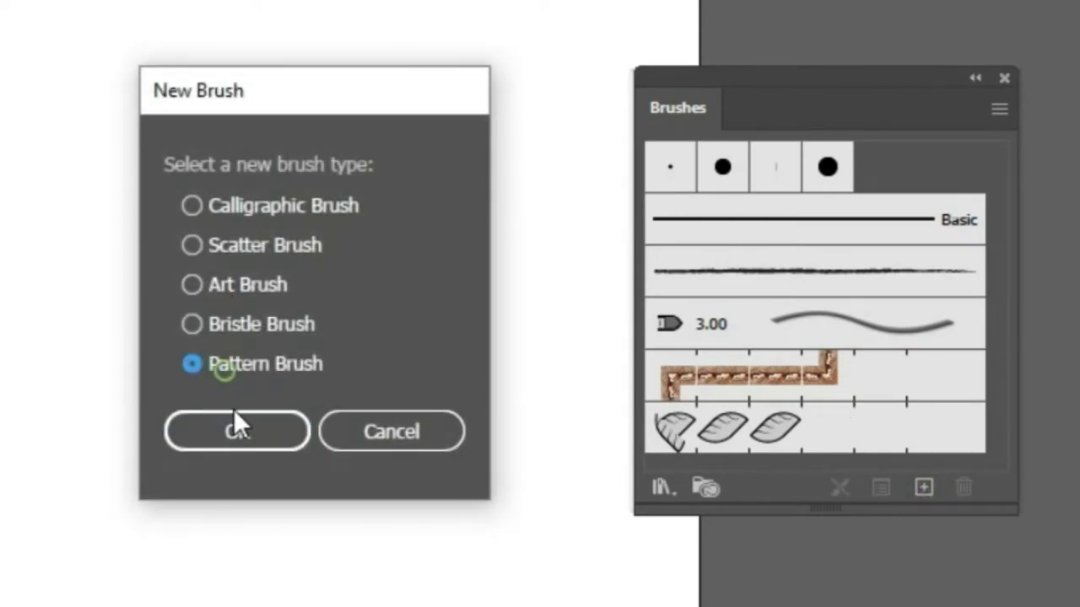
pyautogui.click(235, 430)
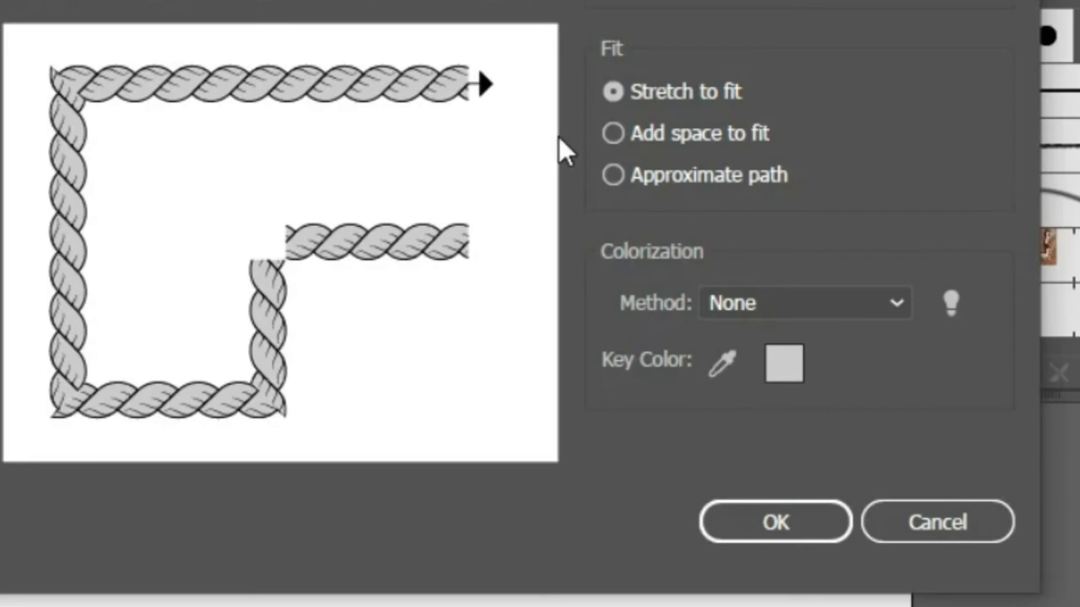
pyautogui.click(808, 305)
pyautogui.click(780, 413)
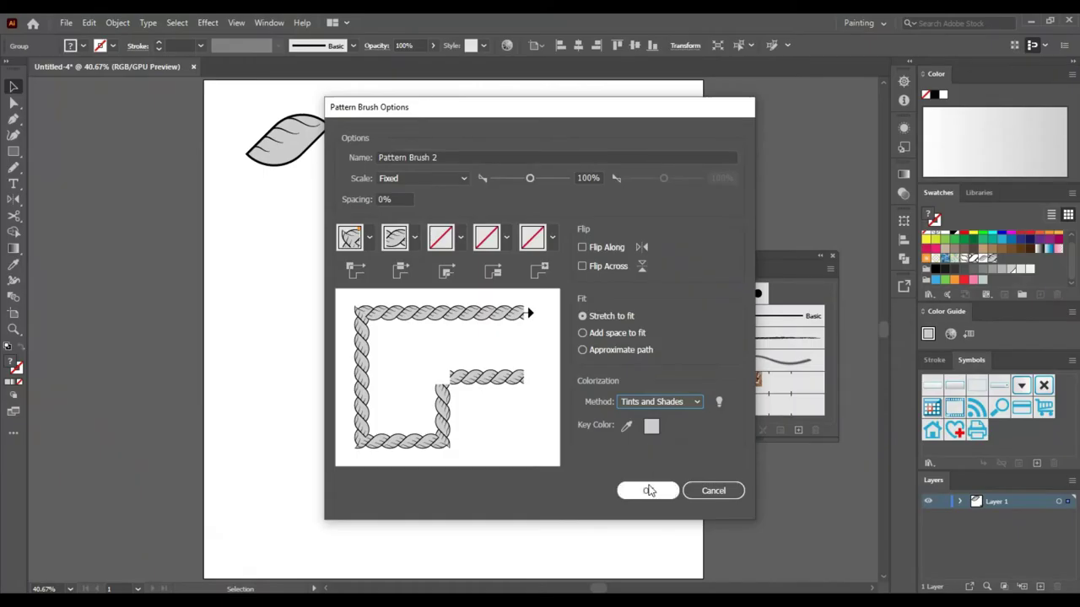
pyautogui.click(649, 491)
pyautogui.click(525, 436)
# - Draw a circle with no fill and stroke it with the new rope brush
pyautogui.press('l')
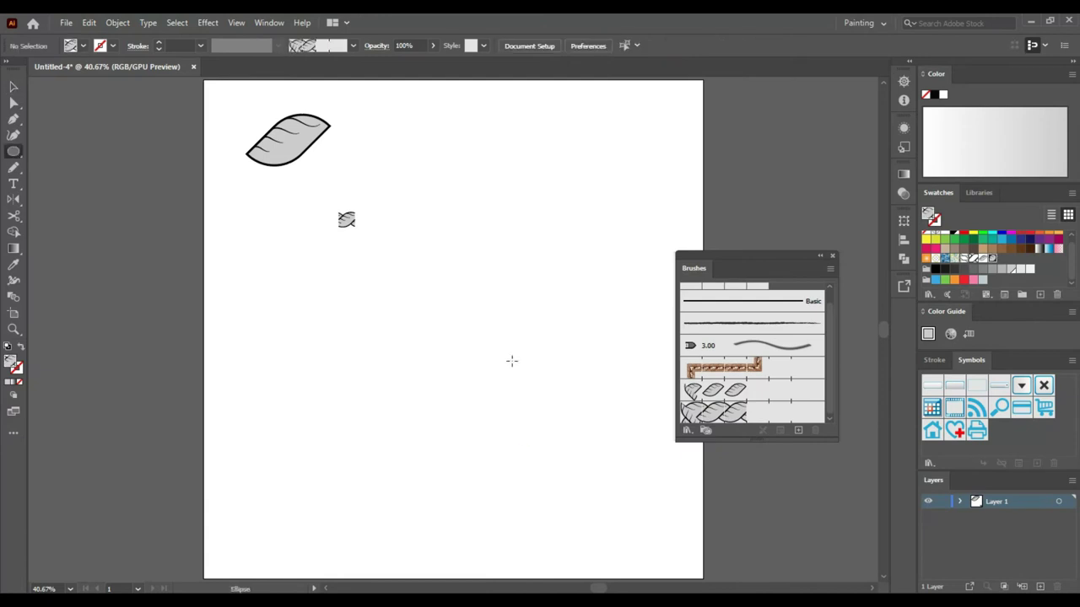
pyautogui.moveTo(443, 359); pyautogui.dragTo(501, 453)
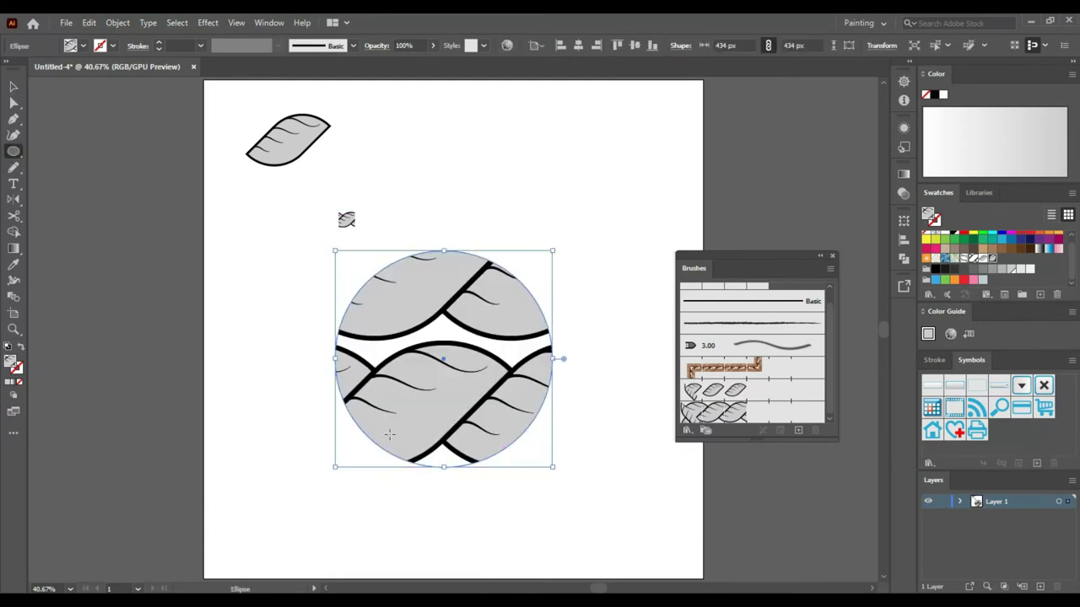
pyautogui.press('v')
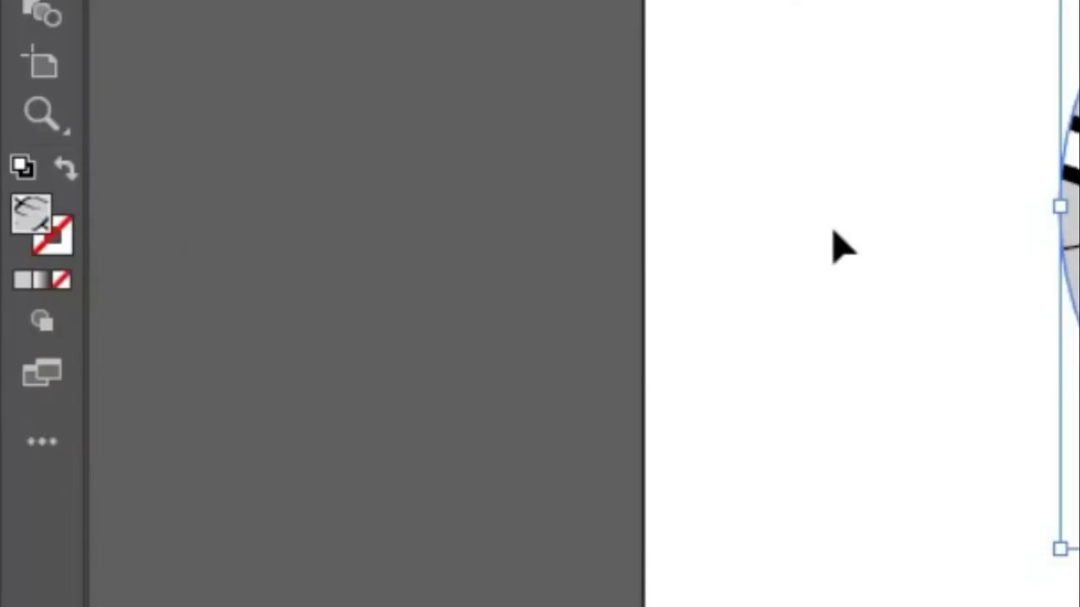
pyautogui.click(60, 280)
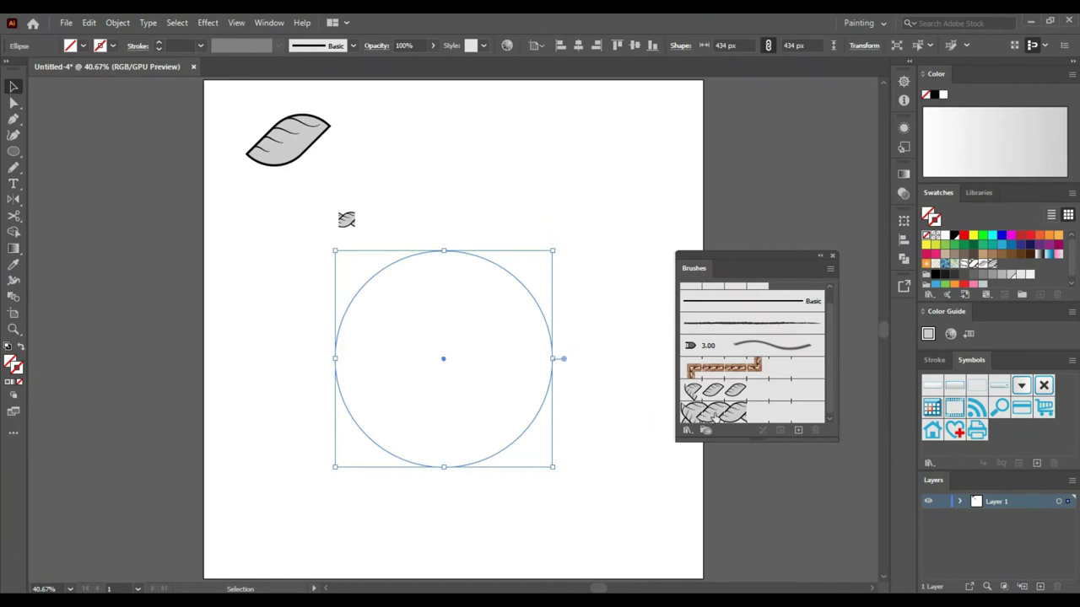
pyautogui.click(715, 414)
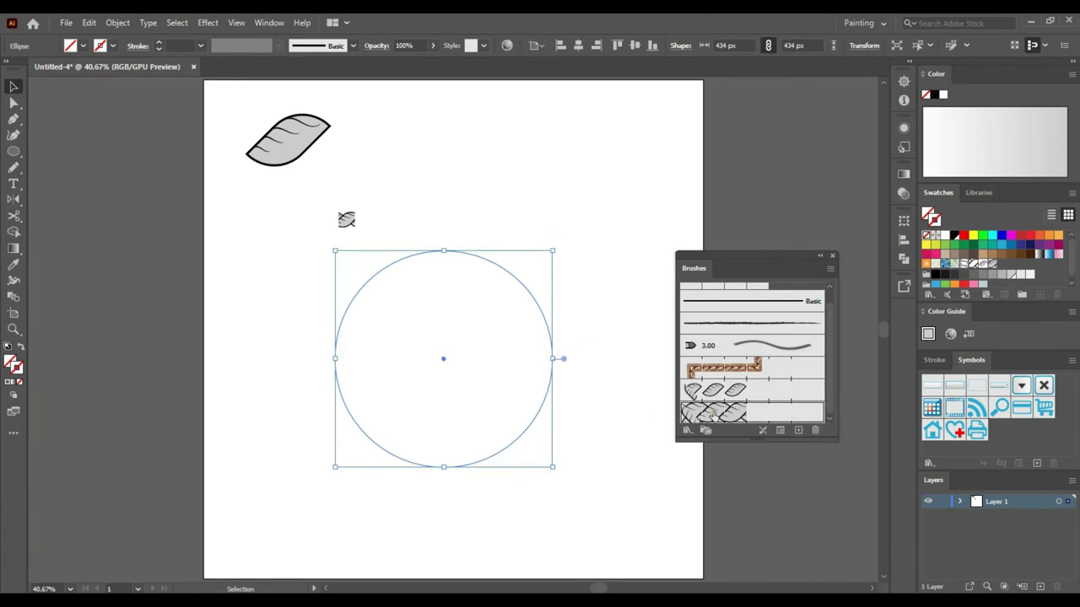
pyautogui.click(577, 223)
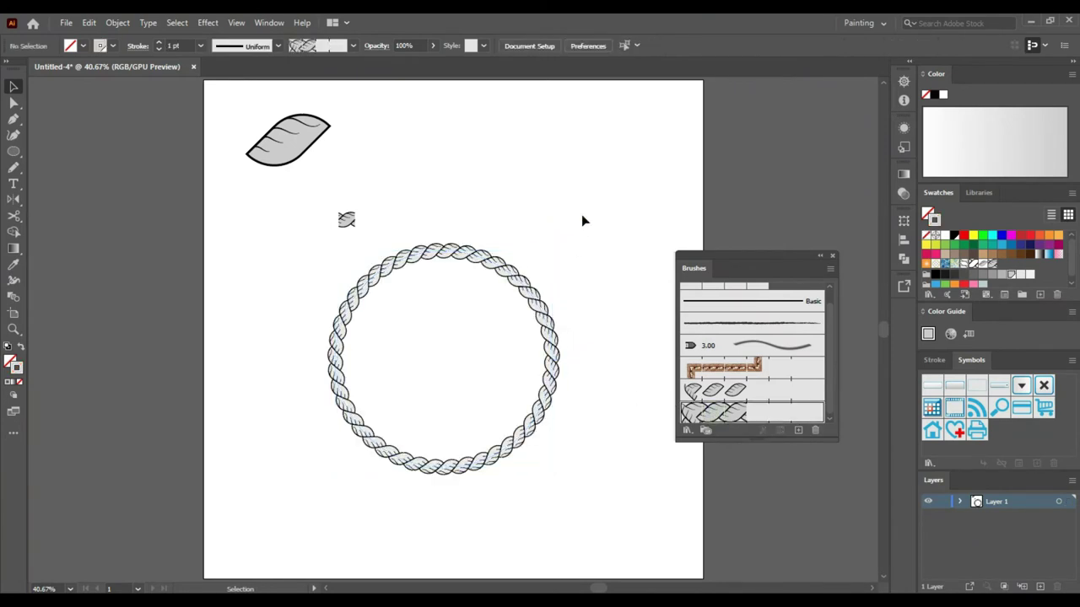
# - Move the leaf and small rope tile artwork onto the left pasteboard
pyautogui.moveTo(569, 202); pyautogui.dragTo(527, 263)
pyautogui.moveTo(294, 248); pyautogui.dragTo(364, 150)
pyautogui.moveTo(351, 224); pyautogui.dragTo(86, 368)
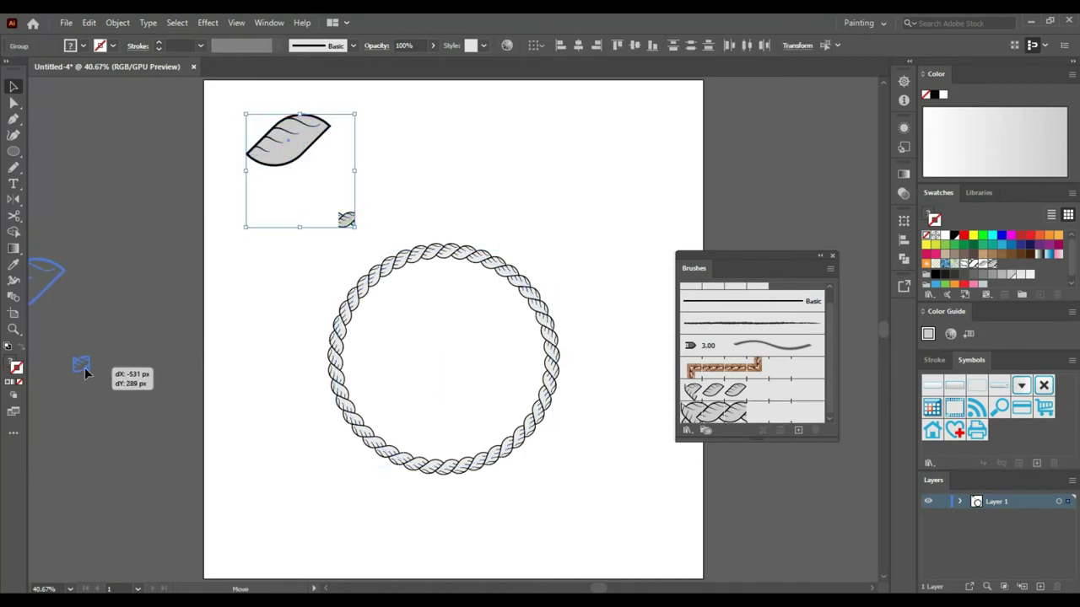
pyautogui.click(234, 338)
# - Select all and centre the rope circle horizontally, then inspect it at 100% and fit the artboard
pyautogui.press('v')
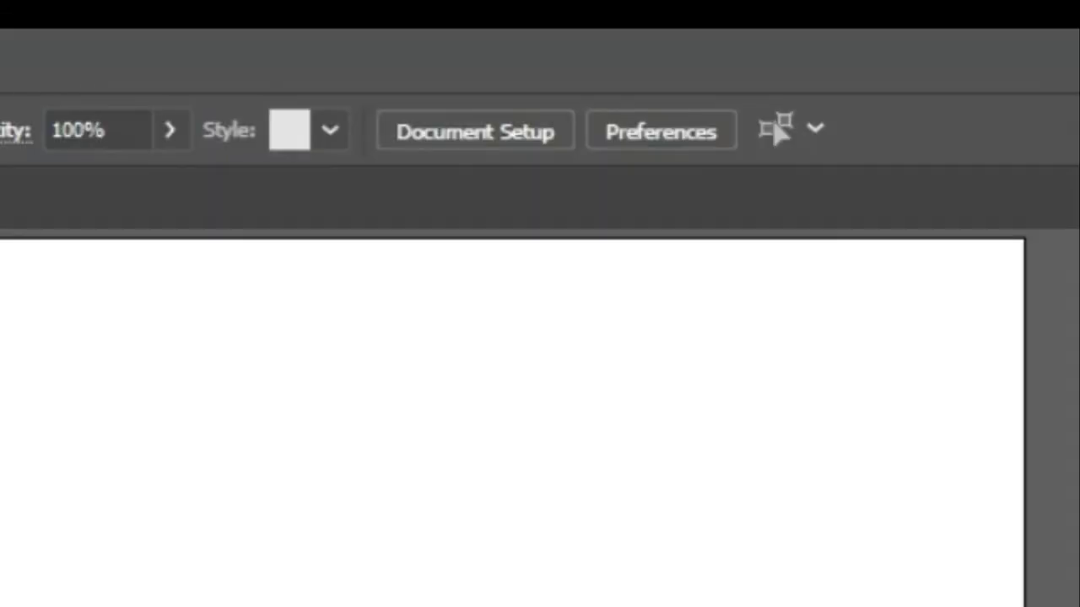
pyautogui.hotkey('ctrl', 'a')
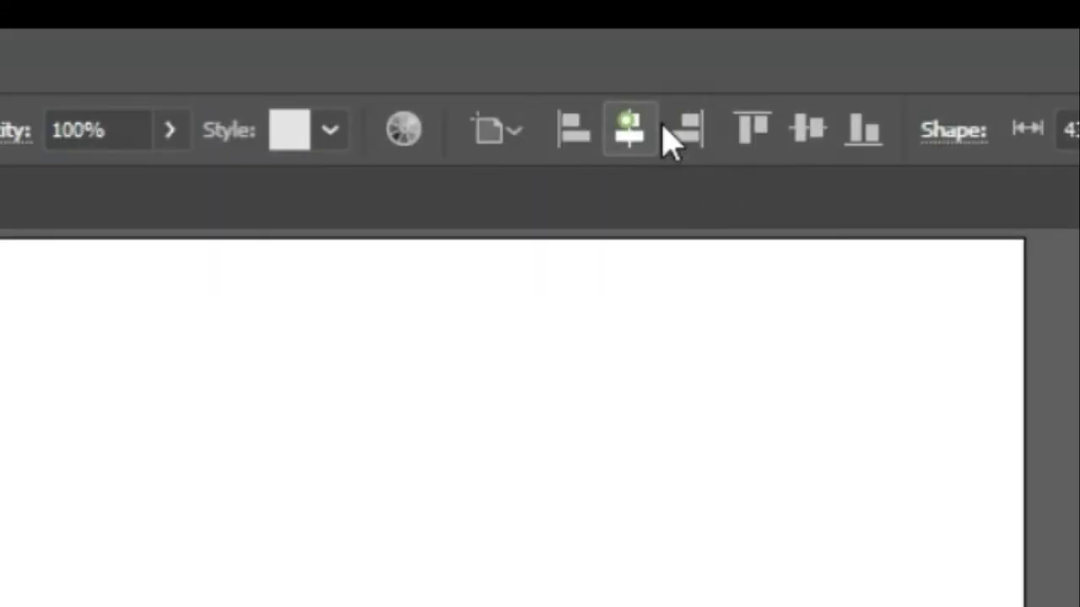
pyautogui.click(546, 506)
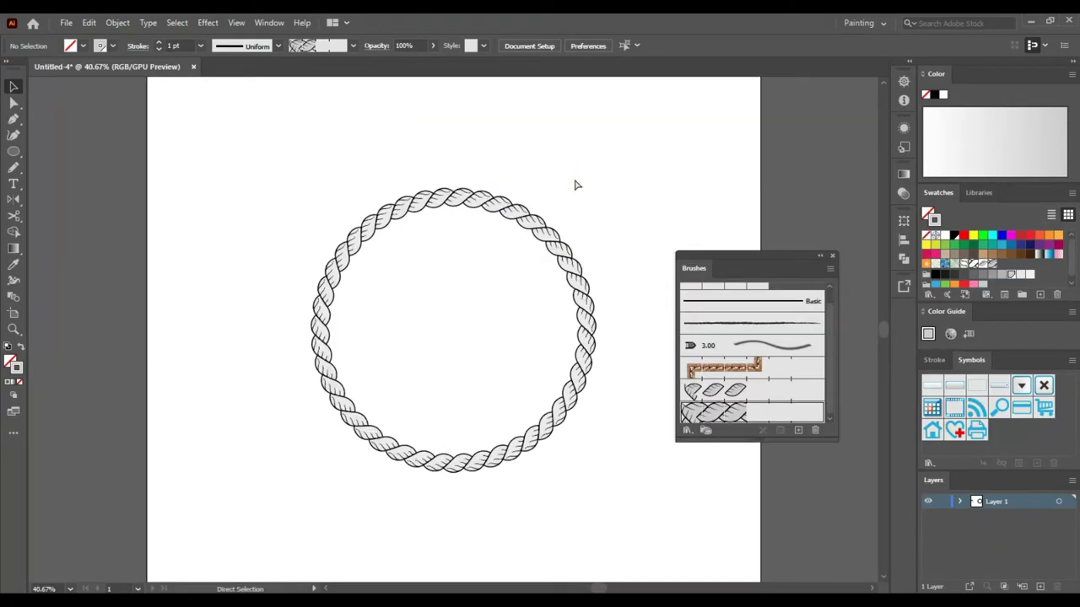
pyautogui.hotkey('ctrl', '+')
pyautogui.scroll(3, 571, 183)
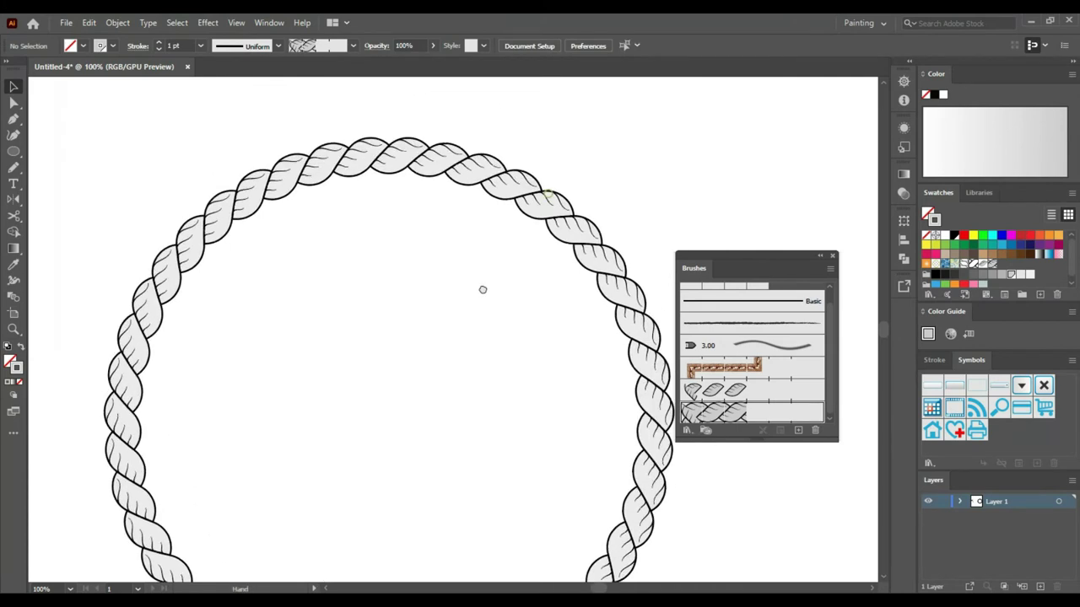
pyautogui.hscroll(3, 482, 289)
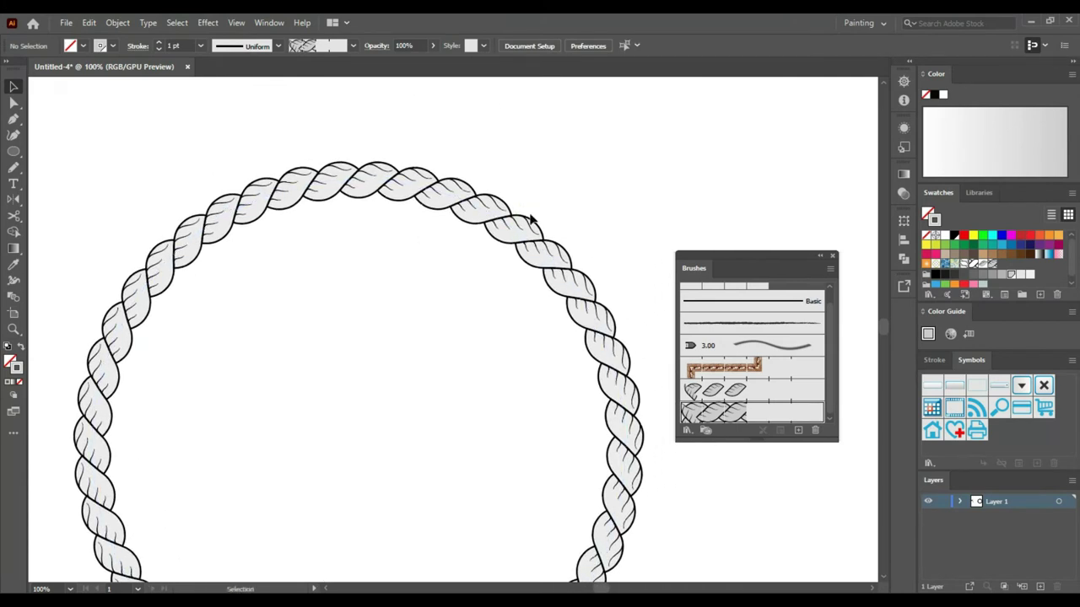
pyautogui.hotkey('ctrl', '0')
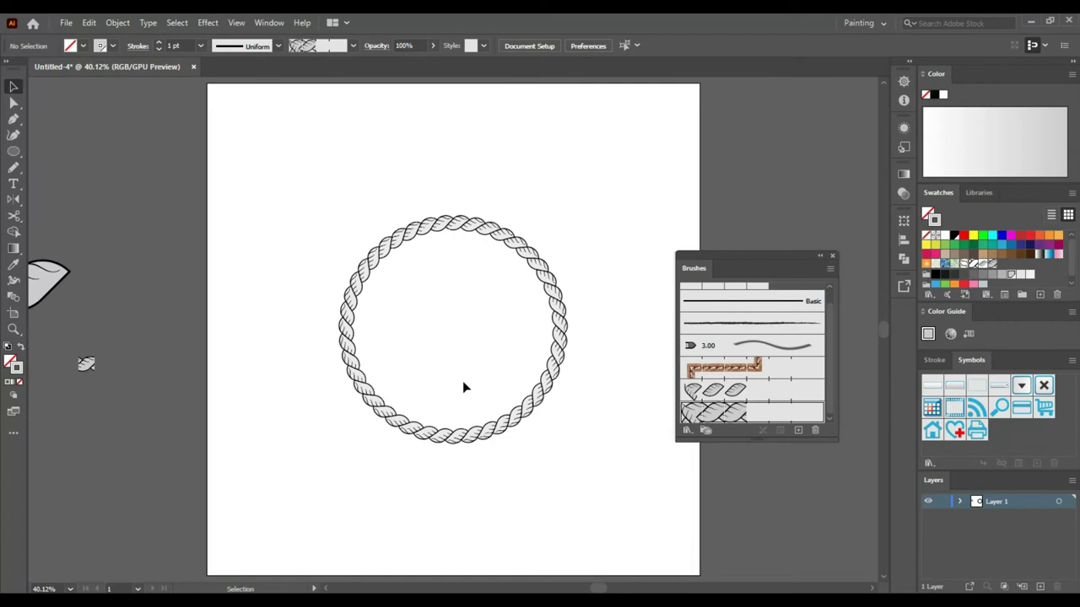
pyautogui.moveTo(692, 263); pyautogui.dragTo(732, 227)
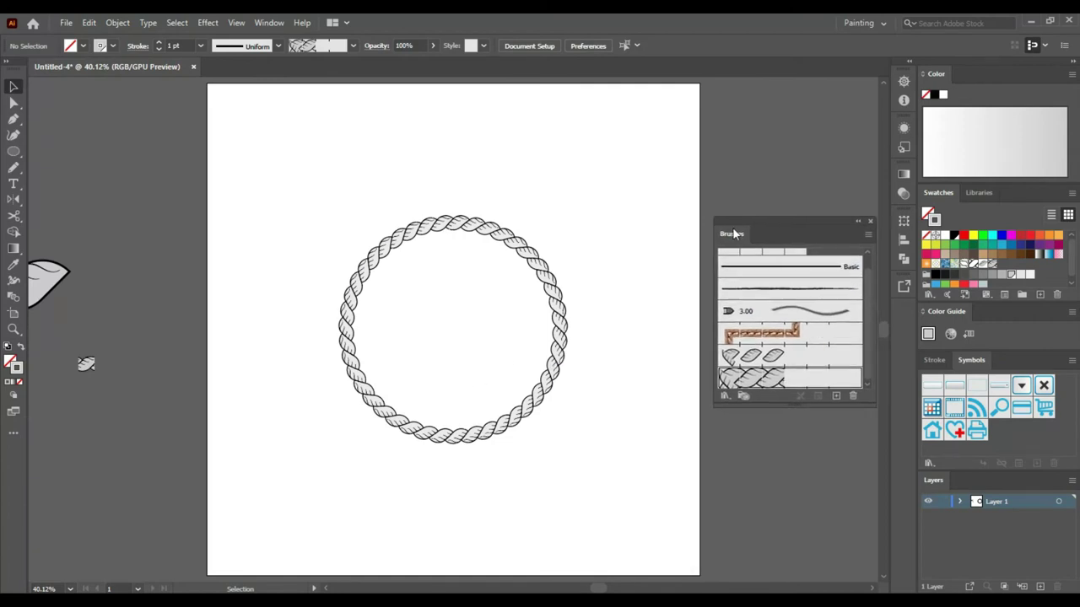
# - Move the rope circle to the lower-left, then draw and delete a Rope-brushed Pencil test path
pyautogui.moveTo(552, 284); pyautogui.dragTo(261, 398)
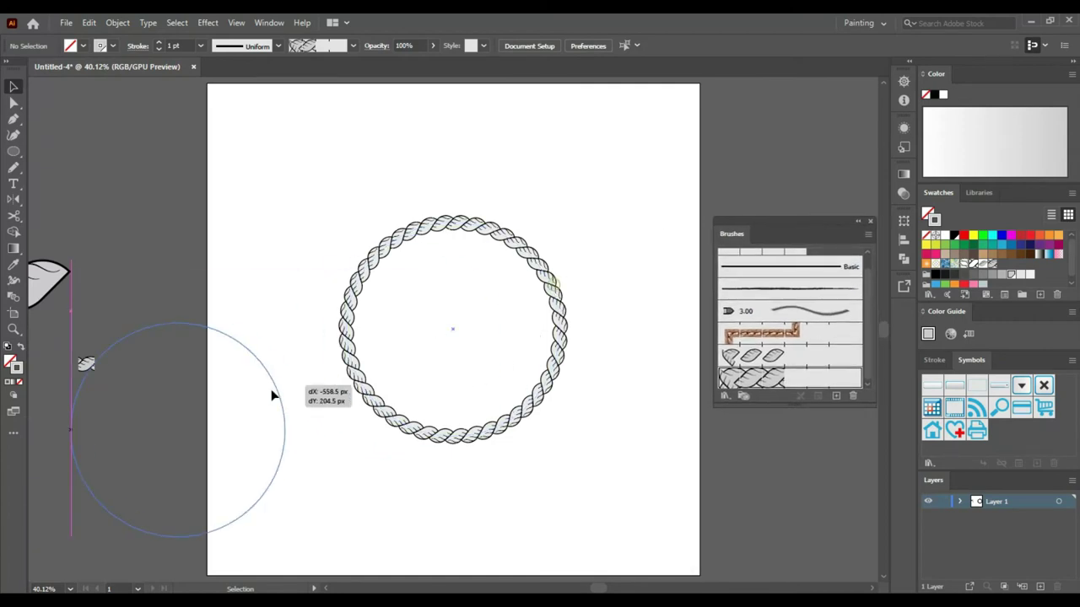
pyautogui.click(343, 285)
pyautogui.click(13, 167)
pyautogui.moveTo(336, 341); pyautogui.dragTo(577, 163)
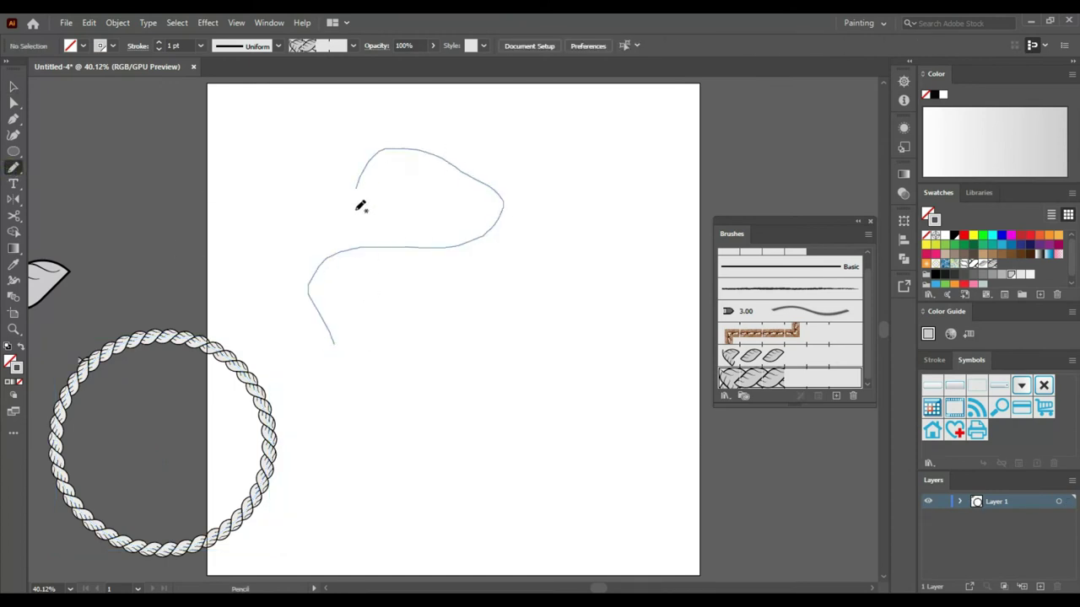
pyautogui.click(755, 381)
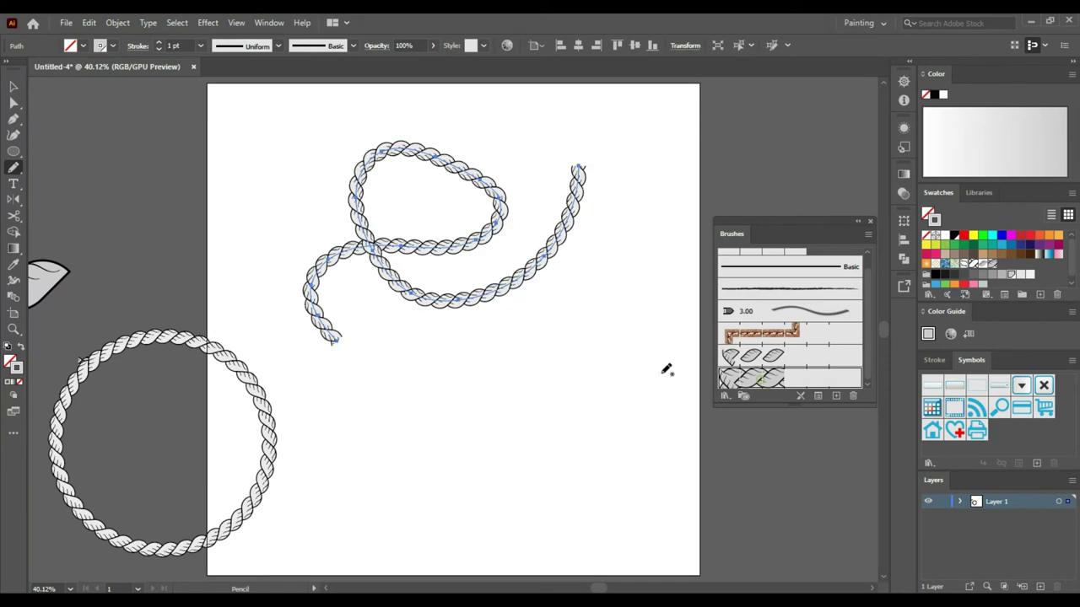
pyautogui.press('v')
pyautogui.click(501, 374)
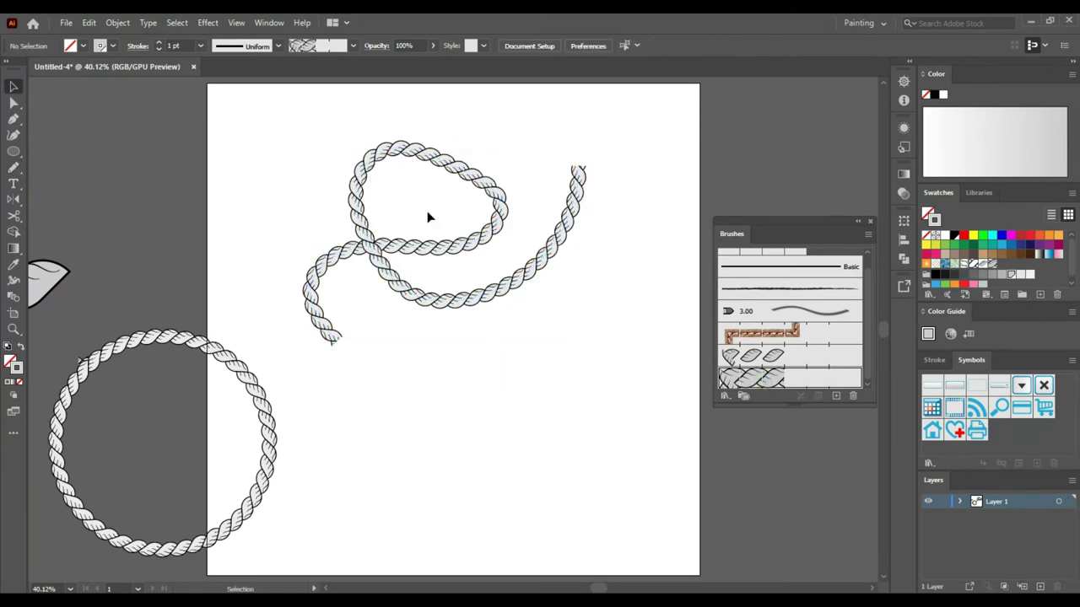
pyautogui.click(498, 179)
pyautogui.press('Delete')
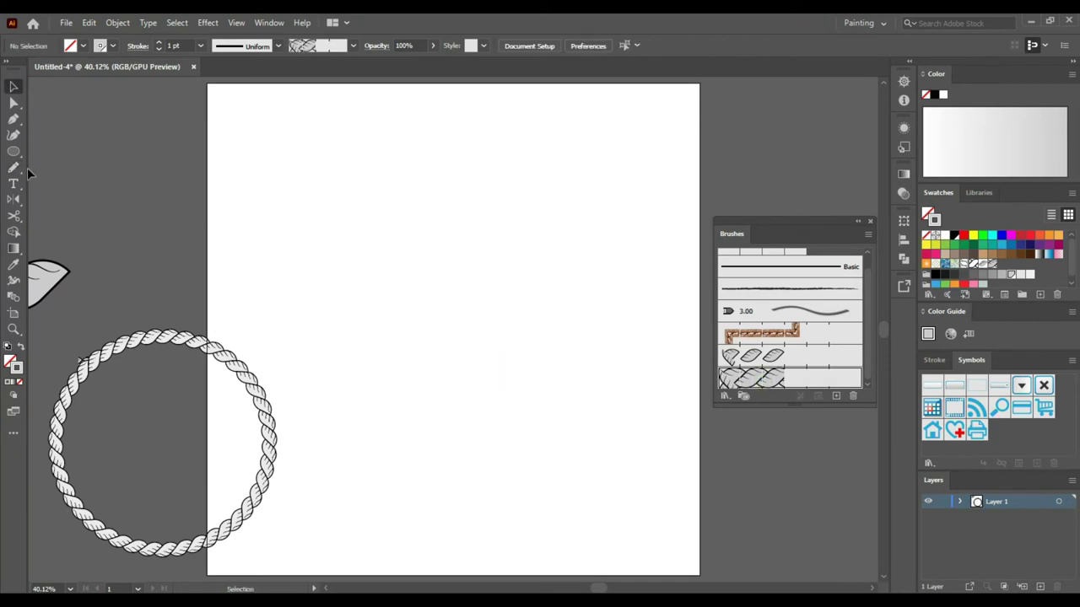
# - Paint a long looping Rope brush stroke across the artboard with the Paintbrush and nudge it left
pyautogui.click(13, 168)
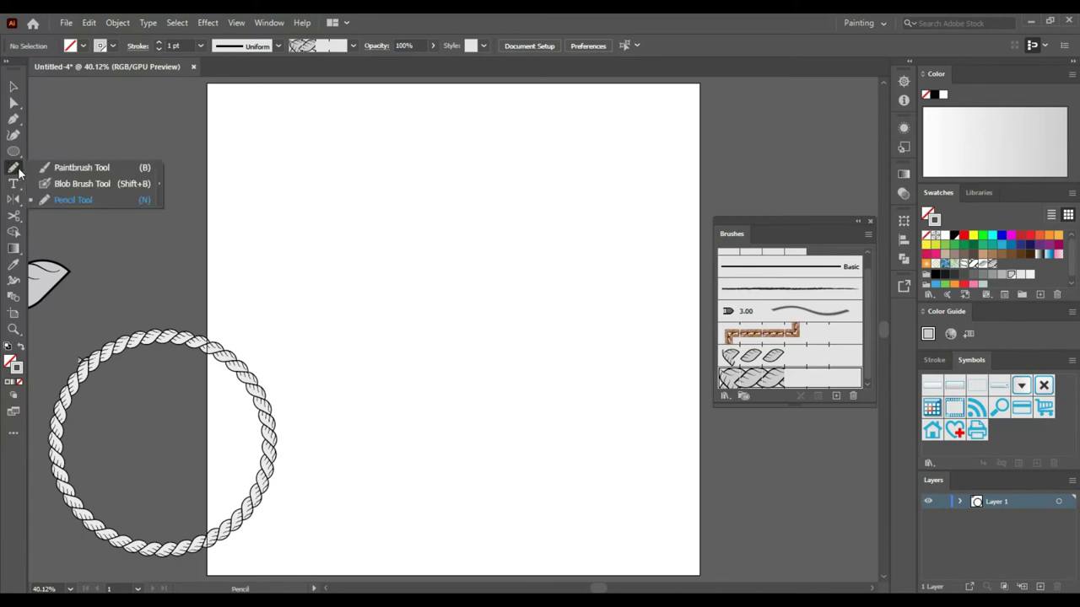
pyautogui.click(80, 167)
pyautogui.moveTo(233, 253); pyautogui.dragTo(540, 206)
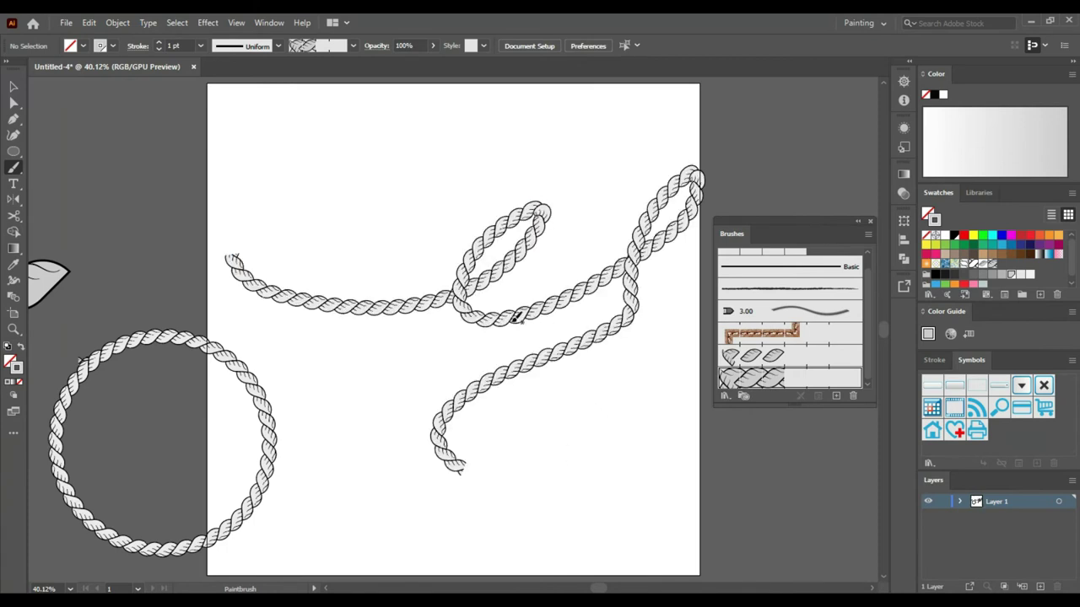
pyautogui.press('v')
pyautogui.moveTo(622, 270); pyautogui.dragTo(593, 270)
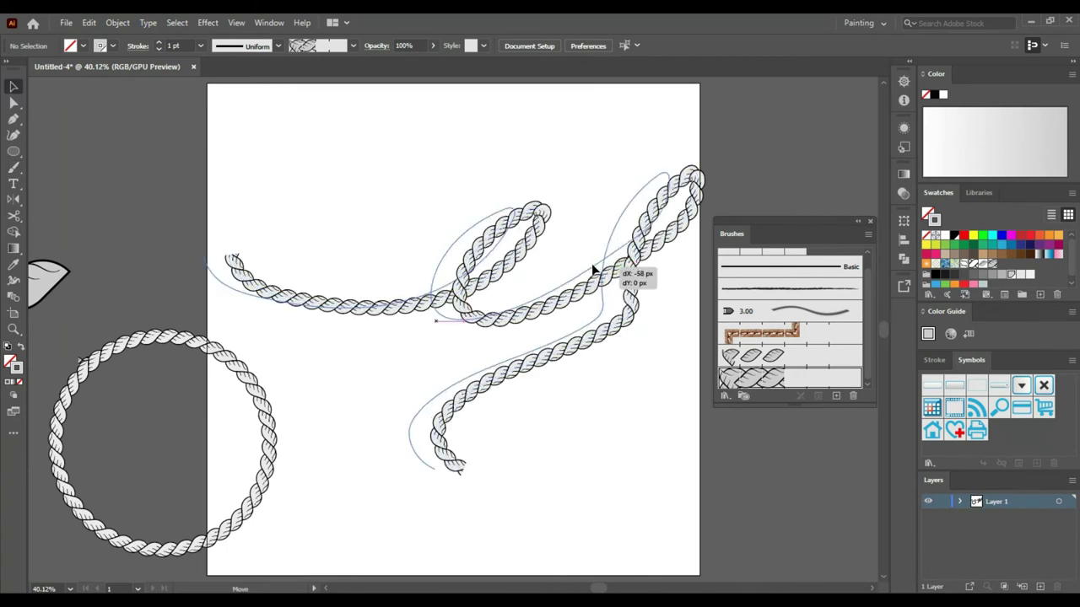
pyautogui.click(650, 399)
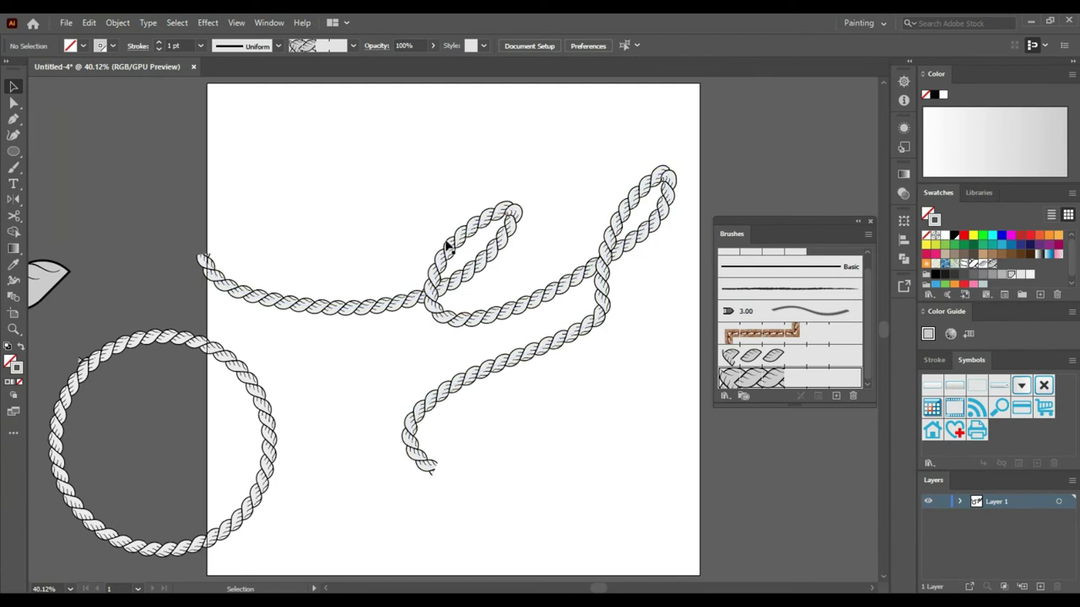
pyautogui.click(615, 226)
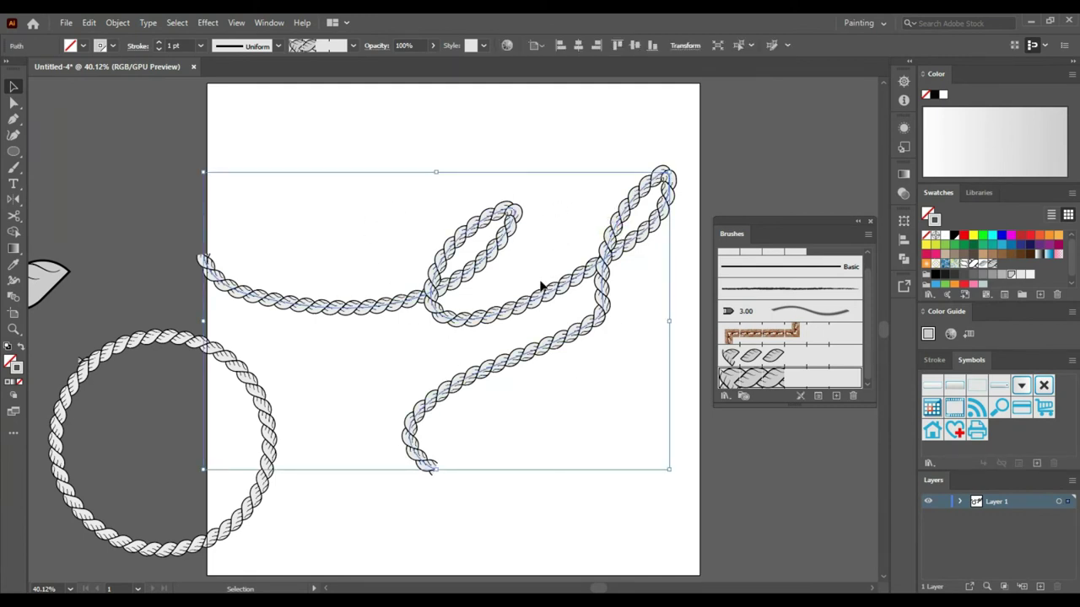
# - Delete the looping test stroke and centre the rope circle horizontally and vertically on the artboard
pyautogui.press('Delete')
pyautogui.click(271, 444)
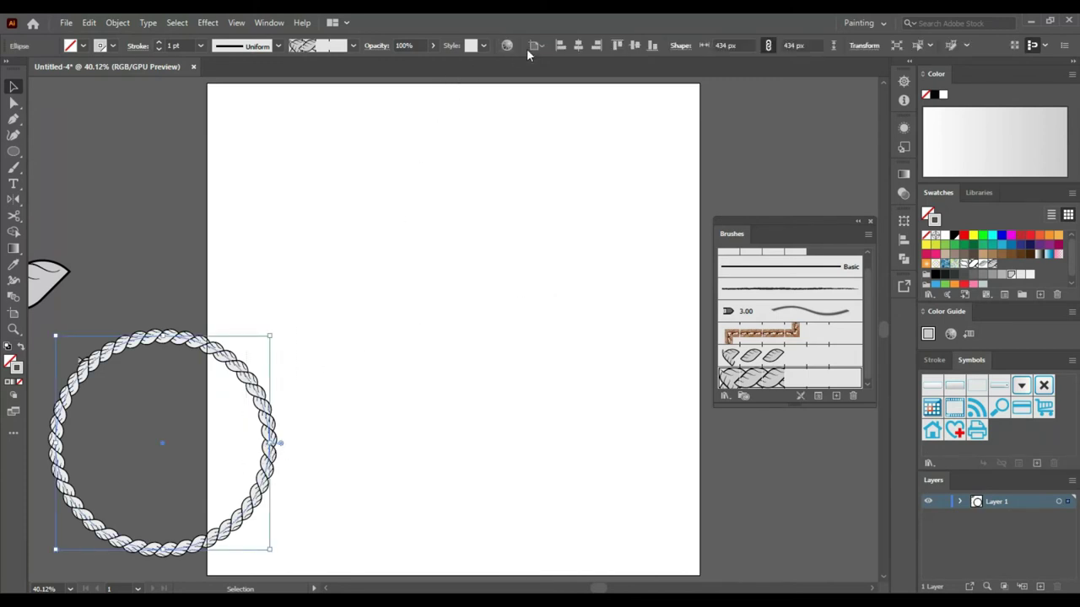
pyautogui.click(579, 45)
pyautogui.click(634, 46)
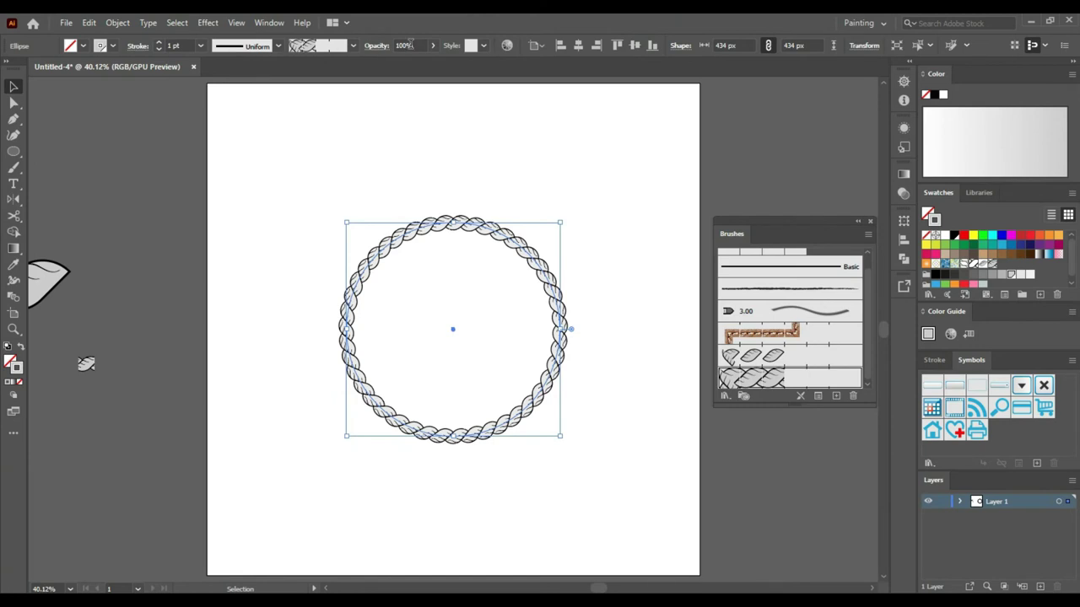
# - Raise the rope circle's stroke weight to 5 pt for a chunky wreath
pyautogui.click(179, 46)
pyautogui.press('Up')
pyautogui.press('Up')
pyautogui.press('Up')
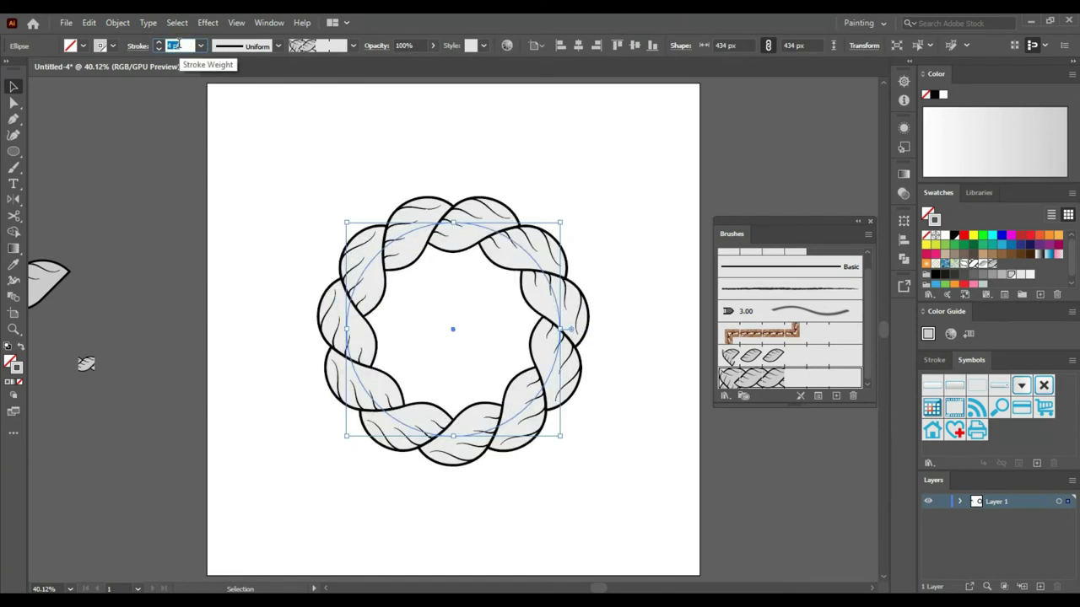
pyautogui.press('Up')
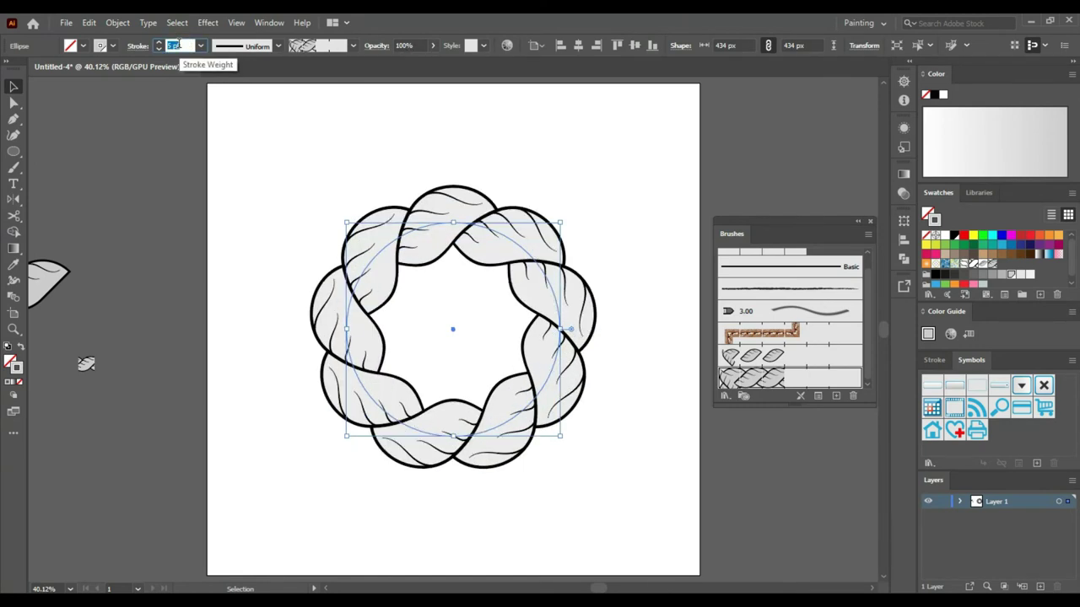
pyautogui.click(260, 165)
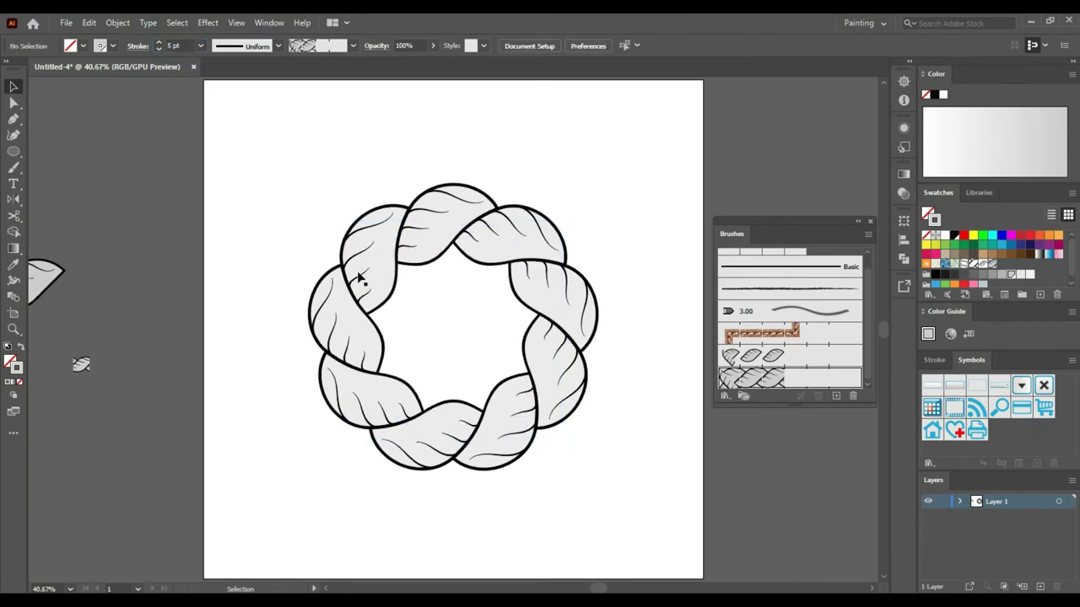
# - Tint the rope wreath cyan (00FFFF) with the swatches and bring up Recolor Artwork
pyautogui.click(381, 264)
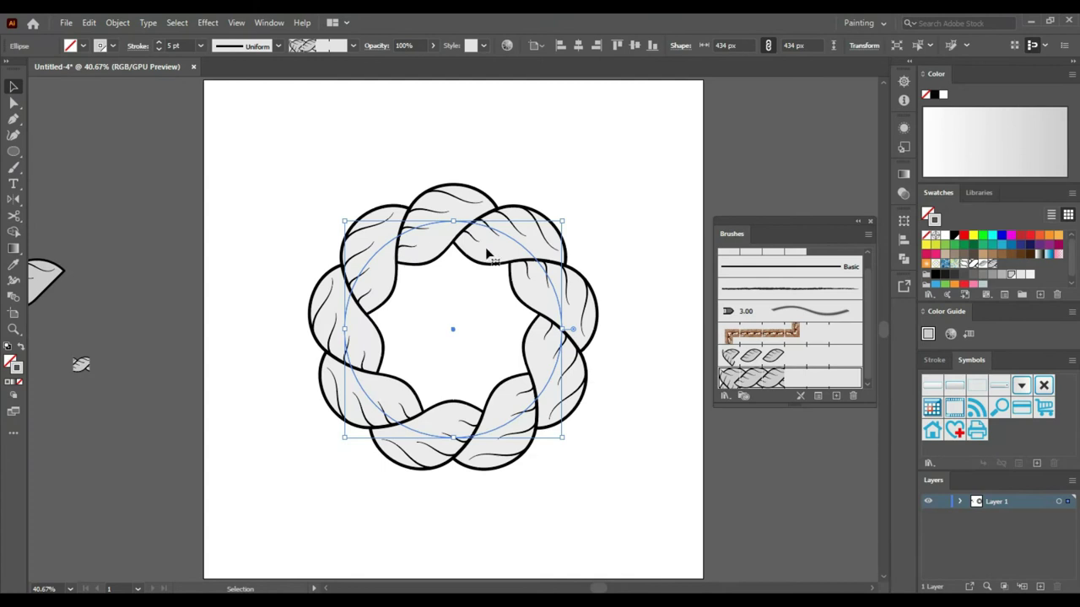
pyautogui.click(1001, 236)
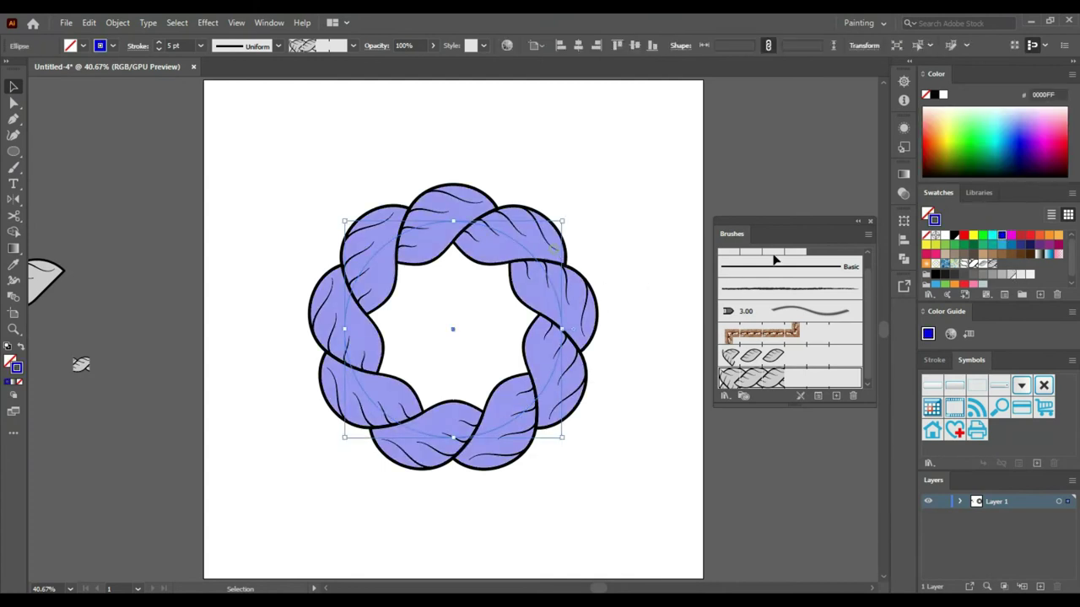
pyautogui.click(992, 235)
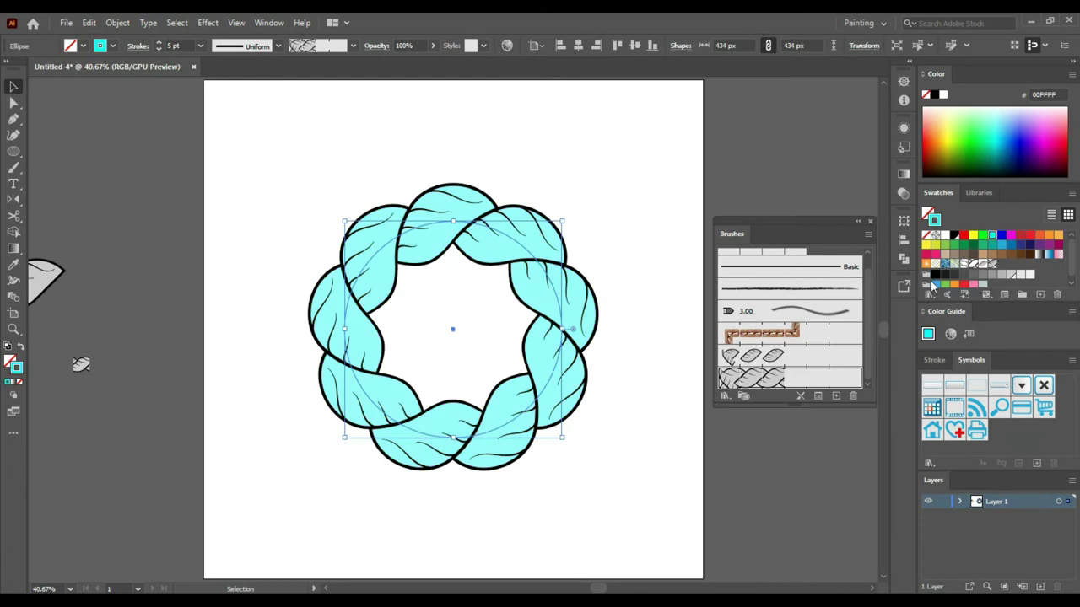
pyautogui.click(950, 333)
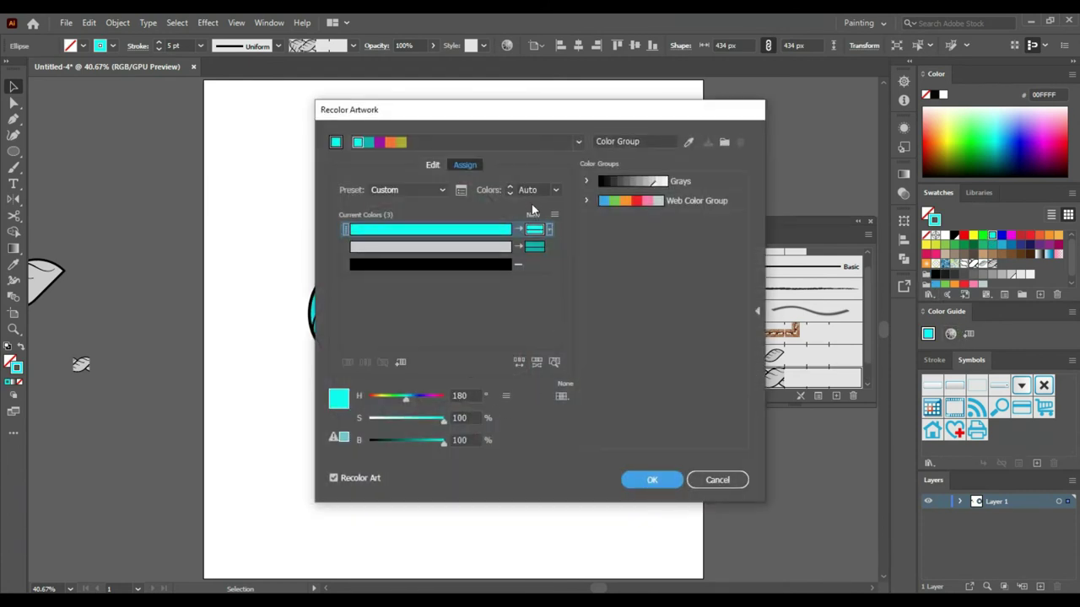
# - Shift the wreath's hue to about 79° in Recolor Artwork, making it lime green (AEFF00)
pyautogui.moveTo(520, 124); pyautogui.dragTo(773, 107)
pyautogui.moveTo(658, 383)
pyautogui.mouseDown()
pyautogui.moveTo(667, 383)
pyautogui.moveTo(636, 388)
pyautogui.mouseUp()
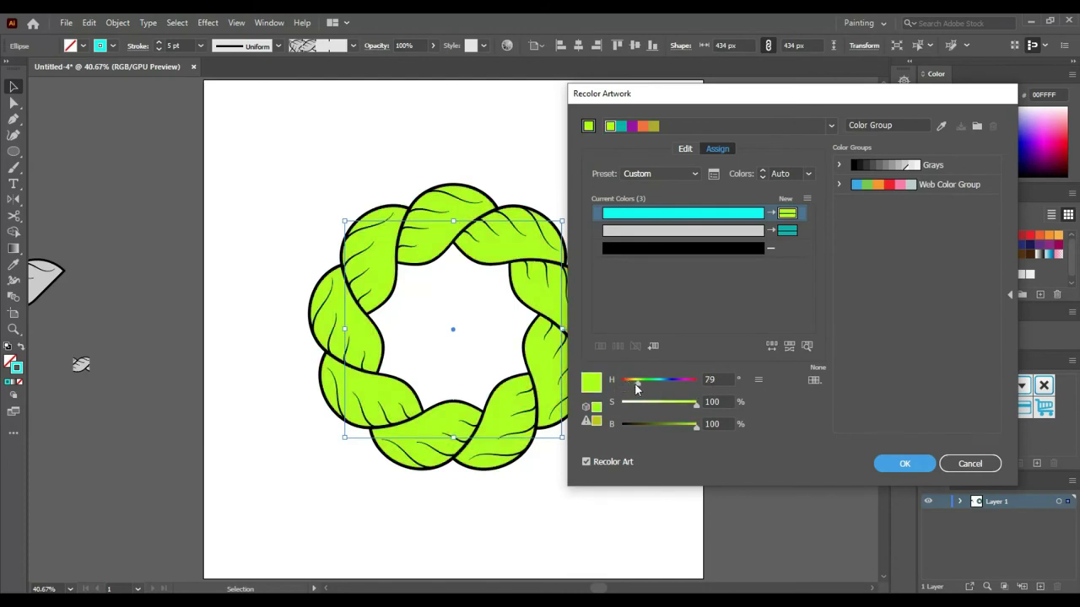
pyautogui.click(899, 466)
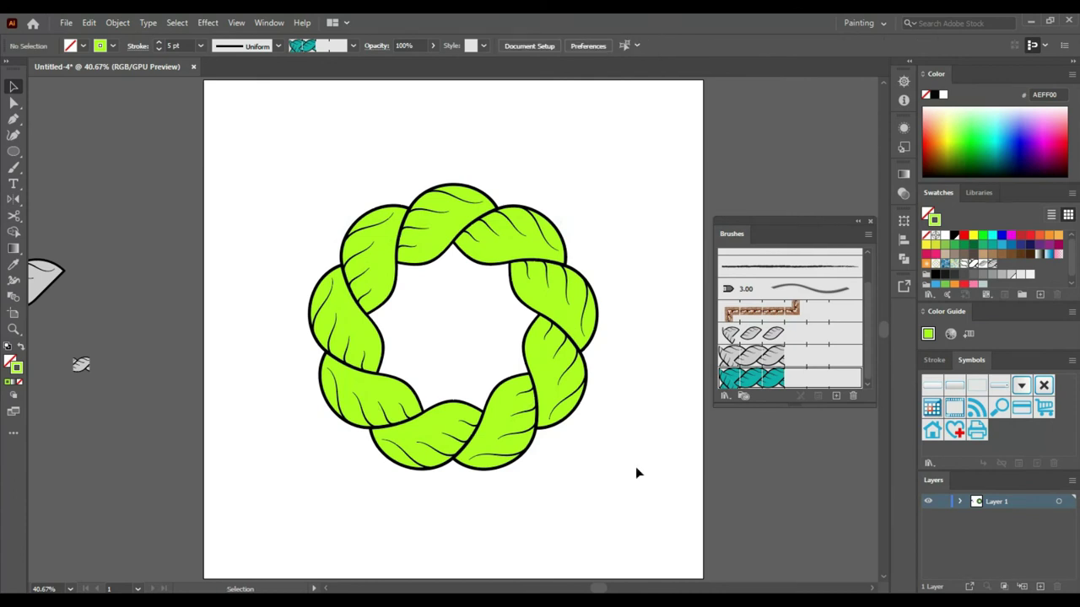
# - Set the wreath's stroke weight to 4 pt
pyautogui.click(588, 359)
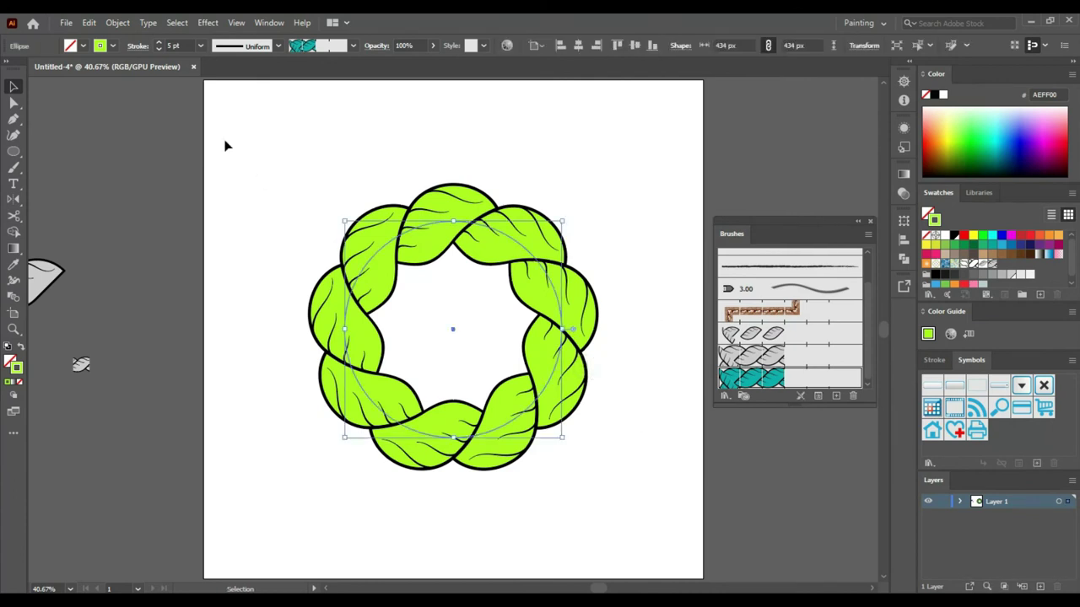
pyautogui.write('4')
pyautogui.press('Return')
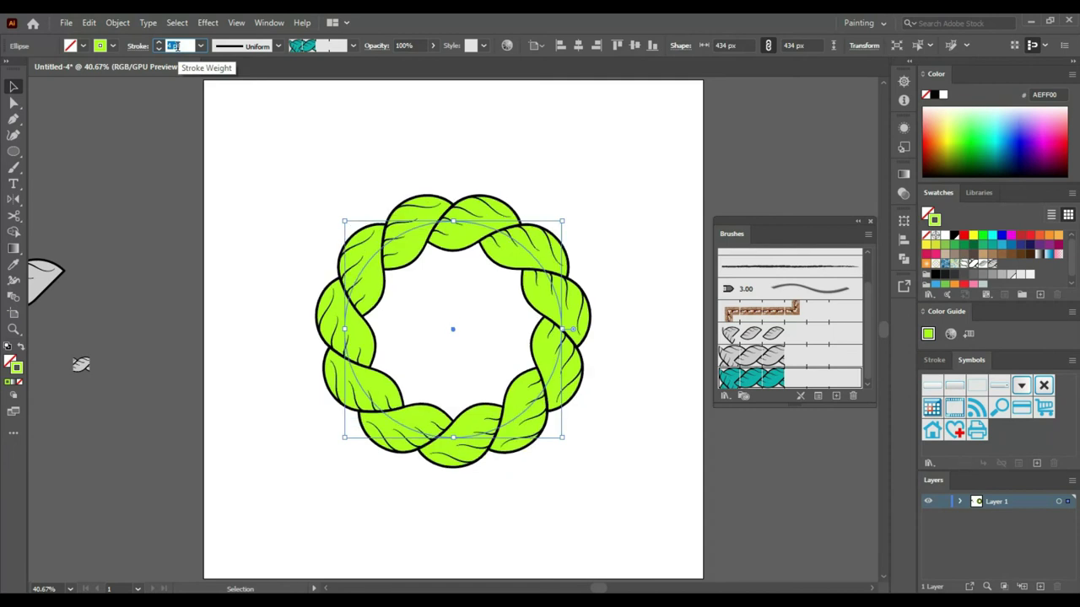
pyautogui.click(250, 163)
pyautogui.moveTo(277, 142); pyautogui.dragTo(470, 248)
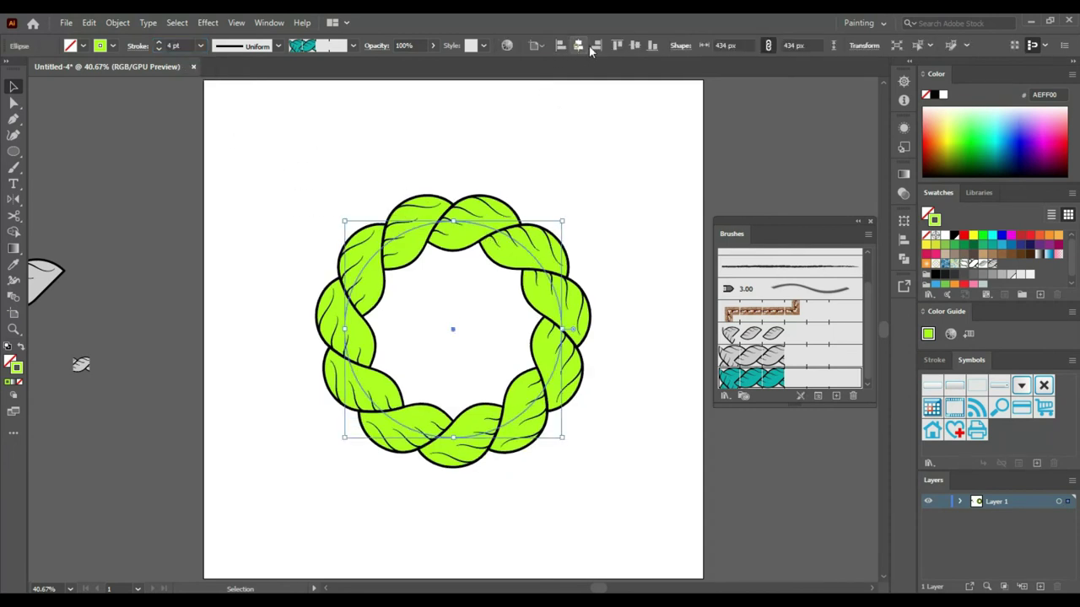
pyautogui.click(686, 120)
# - Collapse and reopen the Brushes list, then zoom in and fit the artboard to check the wreath
pyautogui.click(857, 221)
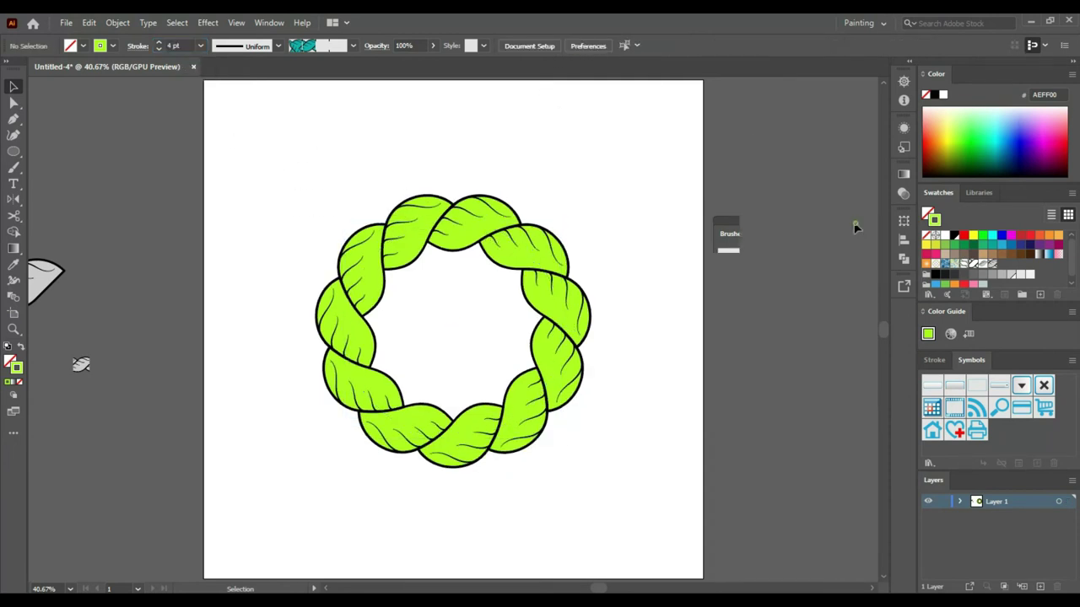
pyautogui.click(718, 223)
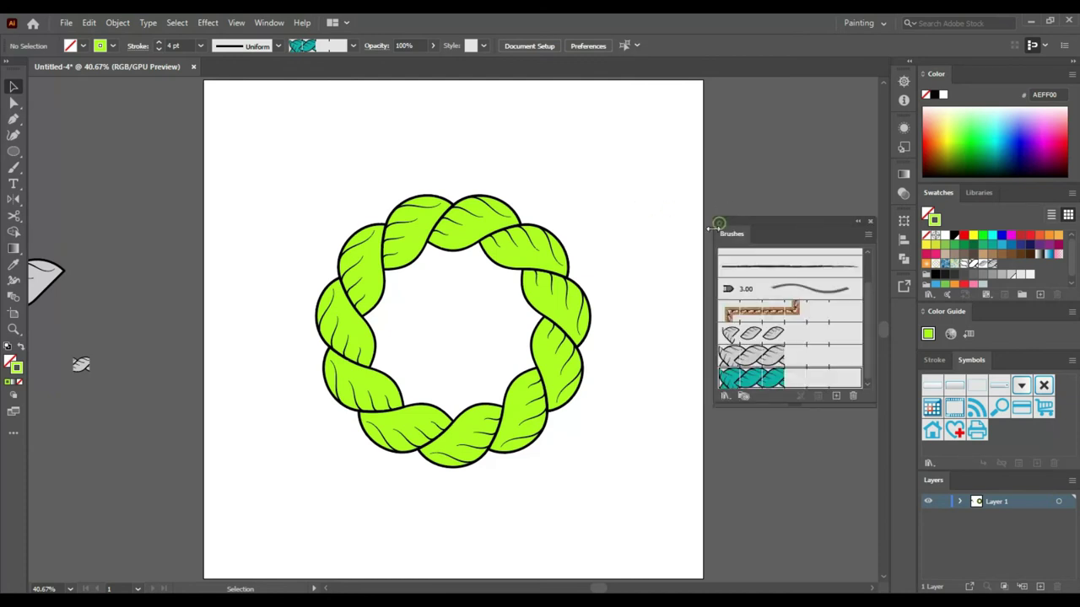
pyautogui.click(667, 219)
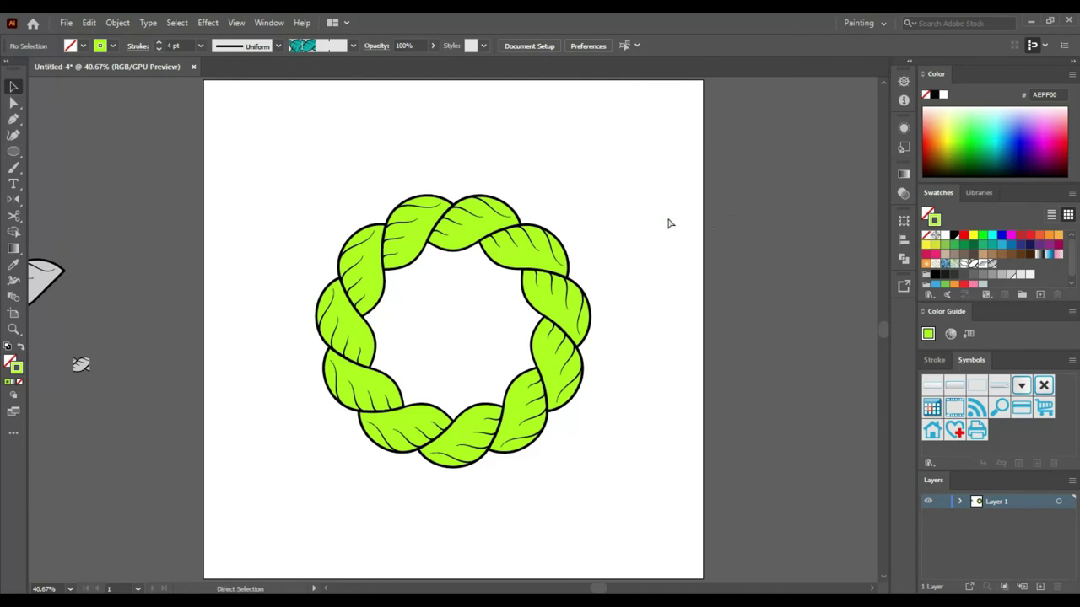
pyautogui.hotkey('ctrl', '+')
pyautogui.hotkey('ctrl', '+')
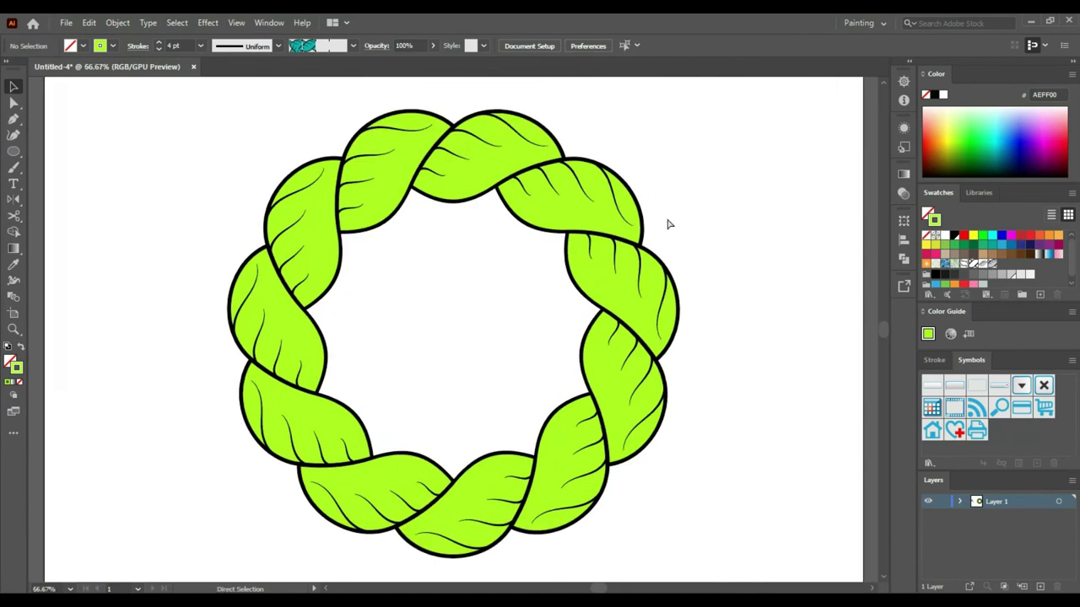
pyautogui.hotkey('ctrl', '0')
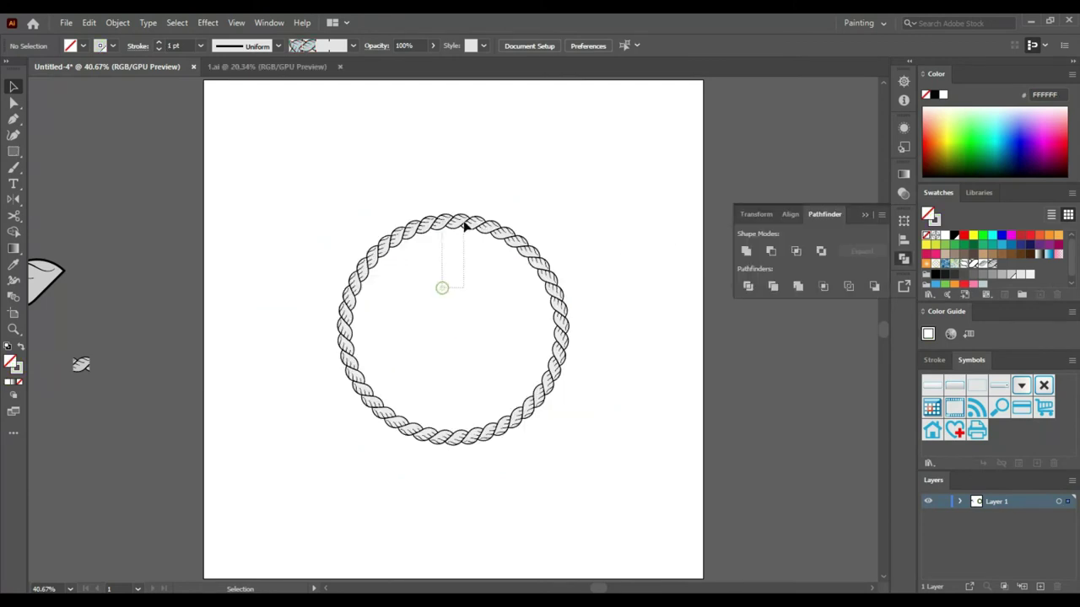
# - Give the rope circle a medium grey colour
pyautogui.click(464, 226)
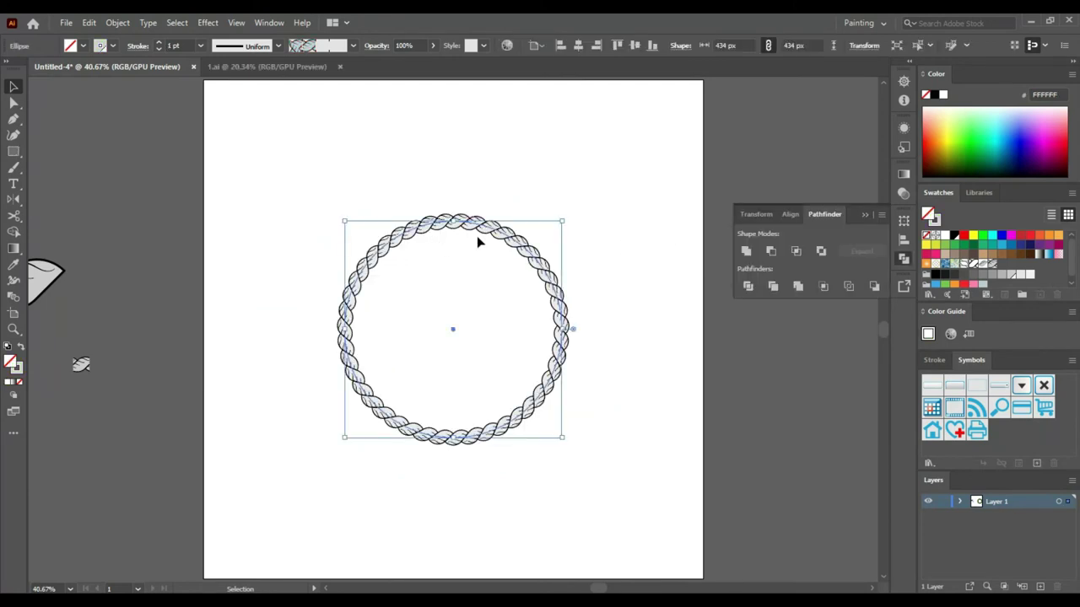
pyautogui.click(991, 275)
pyautogui.hotkey('ctrl', 'z')
pyautogui.click(982, 274)
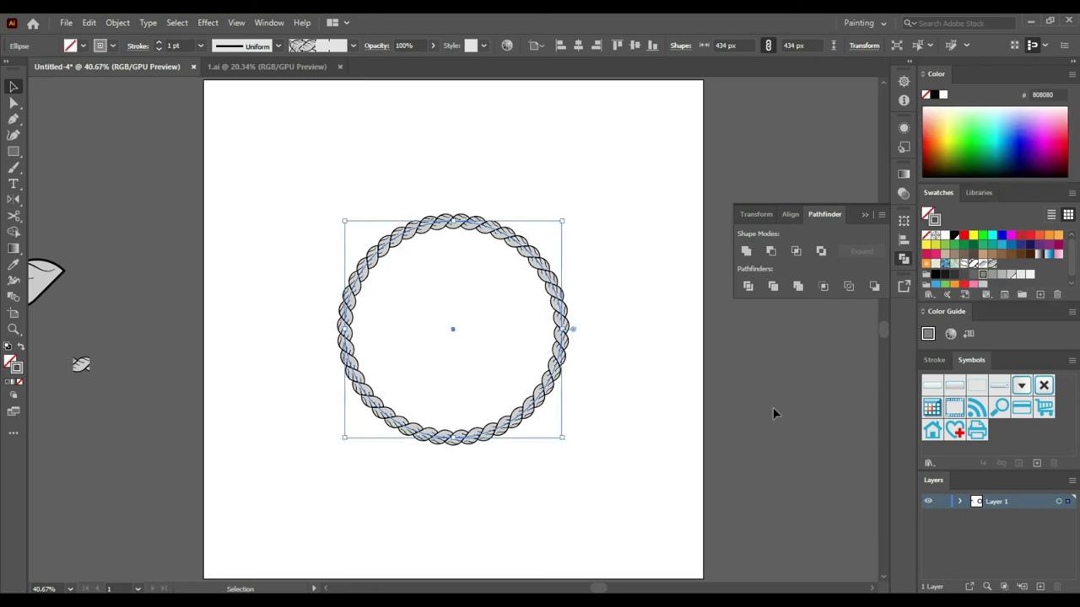
pyautogui.click(714, 437)
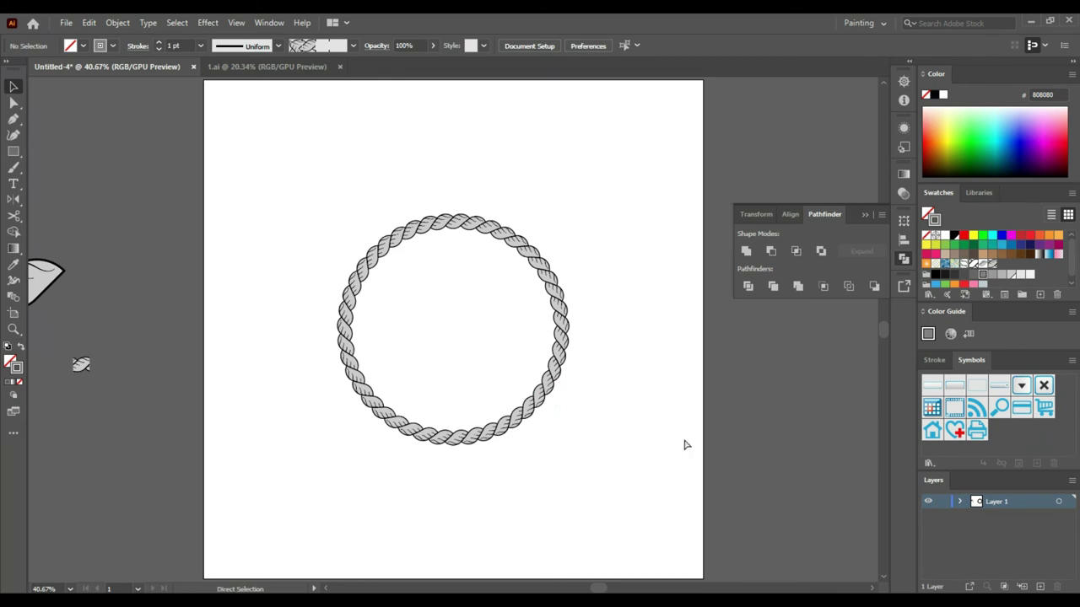
# - Draw a 326 px circle out from the ring's centre and centre it vertically
pyautogui.hotkey('ctrl', '=')
pyautogui.hotkey('ctrl', '=')
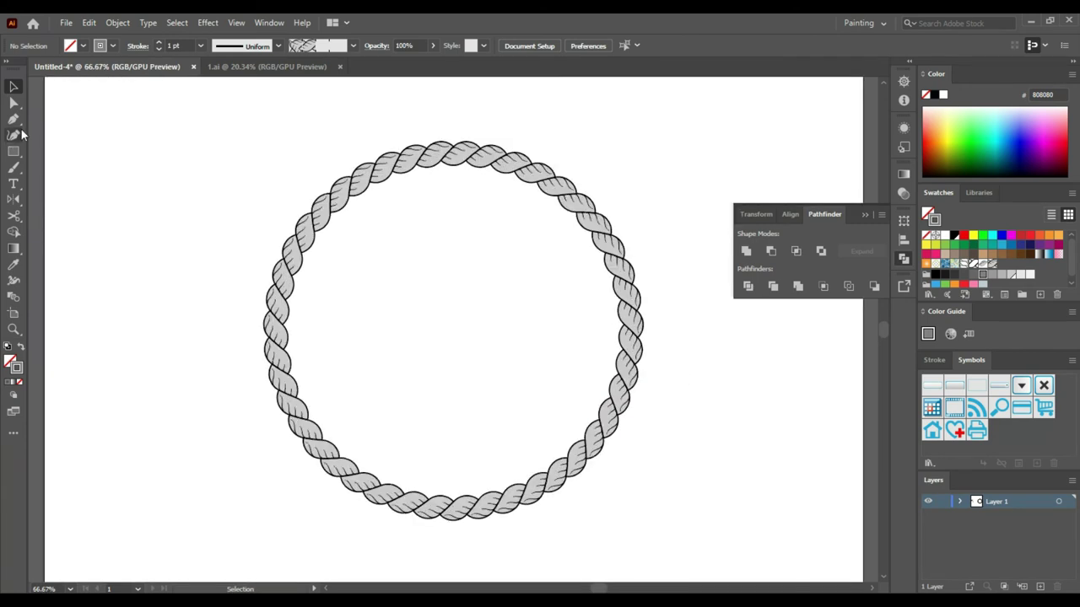
pyautogui.moveTo(13, 151); pyautogui.dragTo(52, 164)
pyautogui.moveTo(453, 325); pyautogui.dragTo(530, 460)
pyautogui.press('v')
pyautogui.click(578, 47)
# - Scale the new circle to 405 px along the rope's inner edge with a 9 pt stroke
pyautogui.click(635, 46)
pyautogui.moveTo(590, 465); pyautogui.dragTo(623, 515)
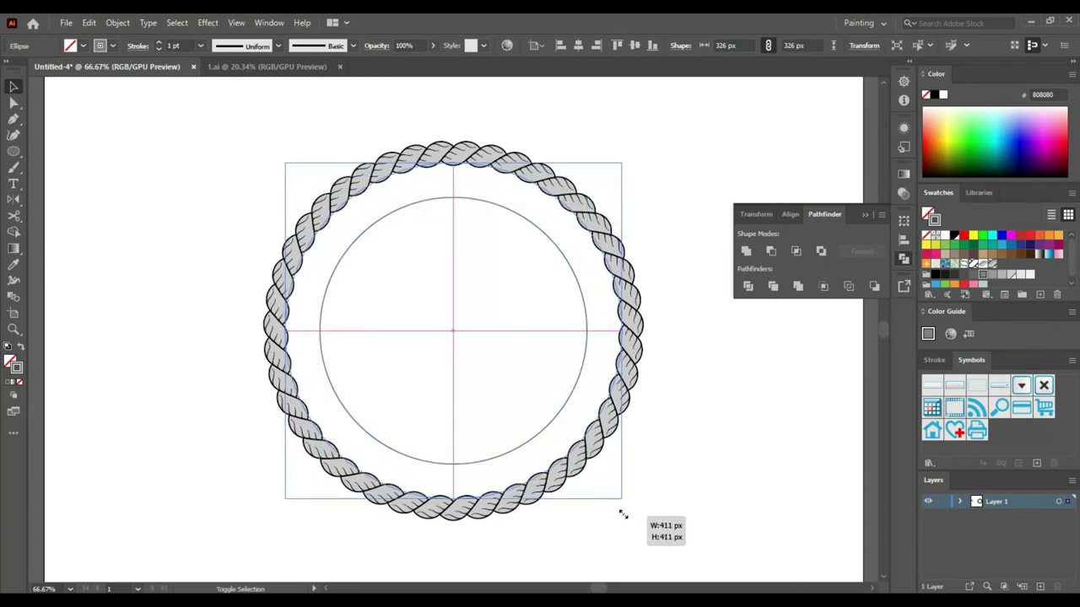
pyautogui.moveTo(622, 515); pyautogui.dragTo(620, 511)
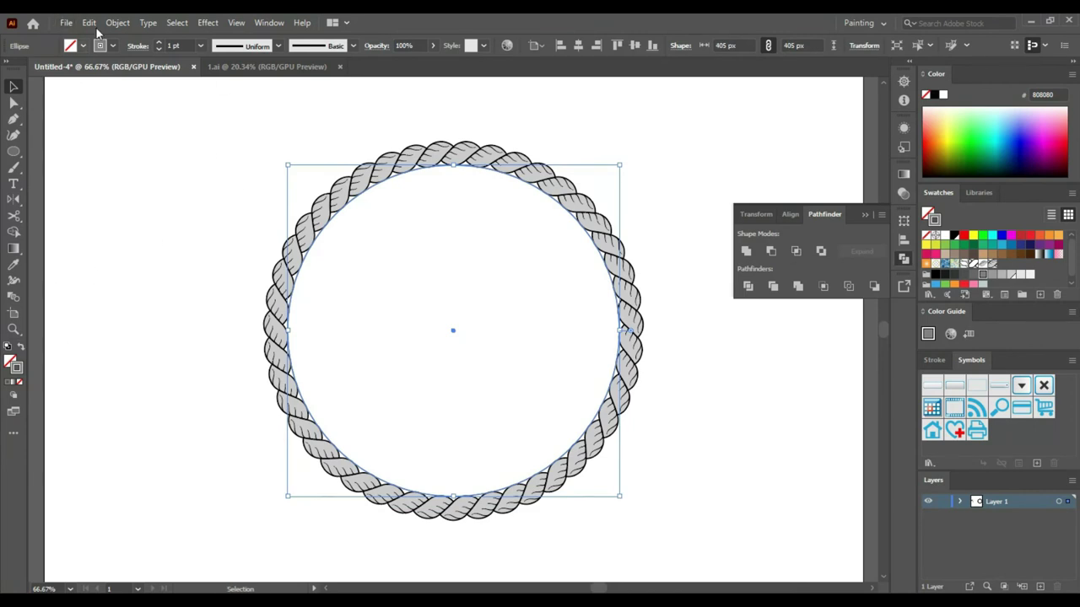
pyautogui.click(158, 42)
pyautogui.click(159, 43)
pyautogui.click(158, 42)
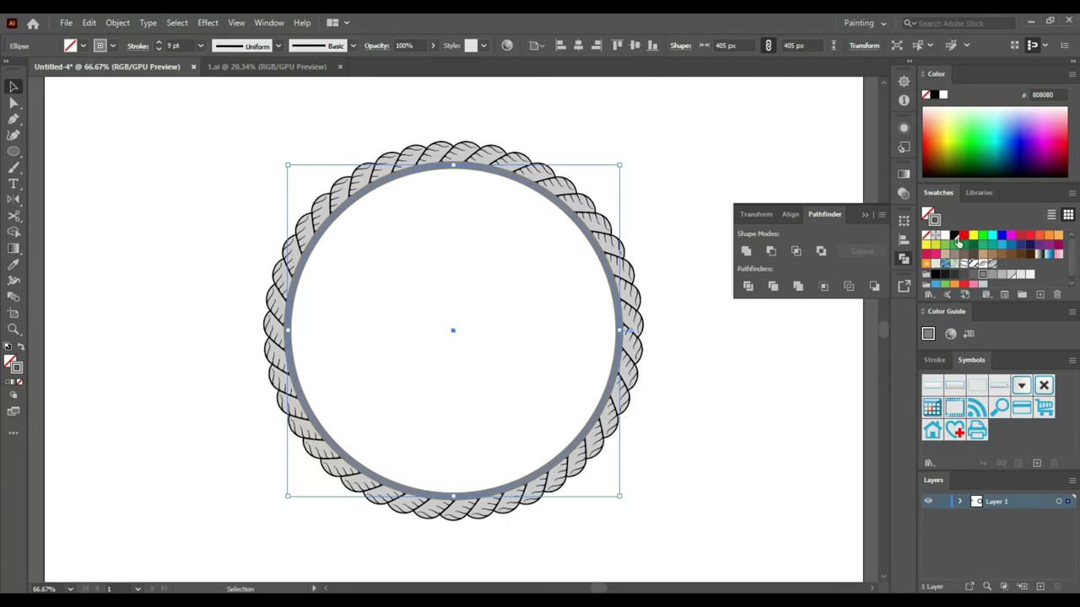
# - Copy the circle, paste it in front, and enlarge the copy to the rope's outer edge
pyautogui.click(705, 286)
pyautogui.click(617, 288)
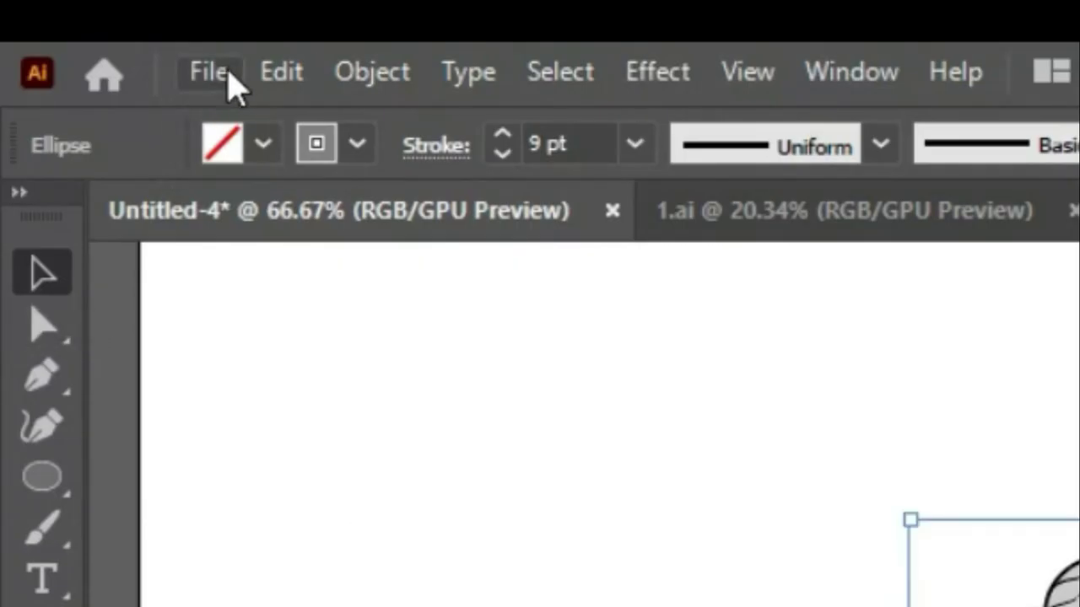
pyautogui.click(82, 22)
pyautogui.moveTo(89, 22)
pyautogui.click(363, 274)
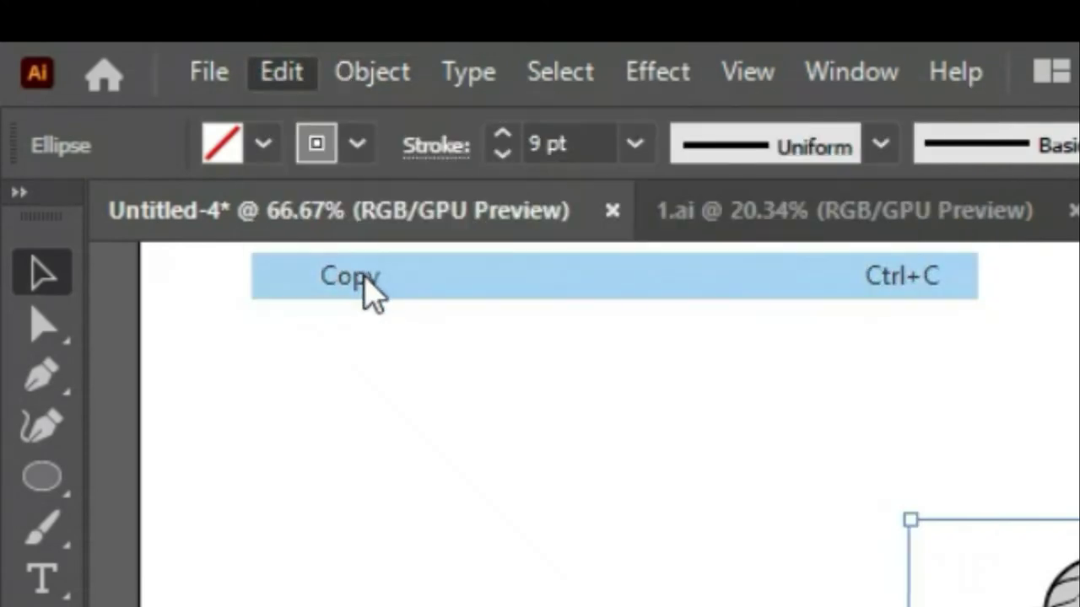
pyautogui.click(290, 84)
pyautogui.click(374, 337)
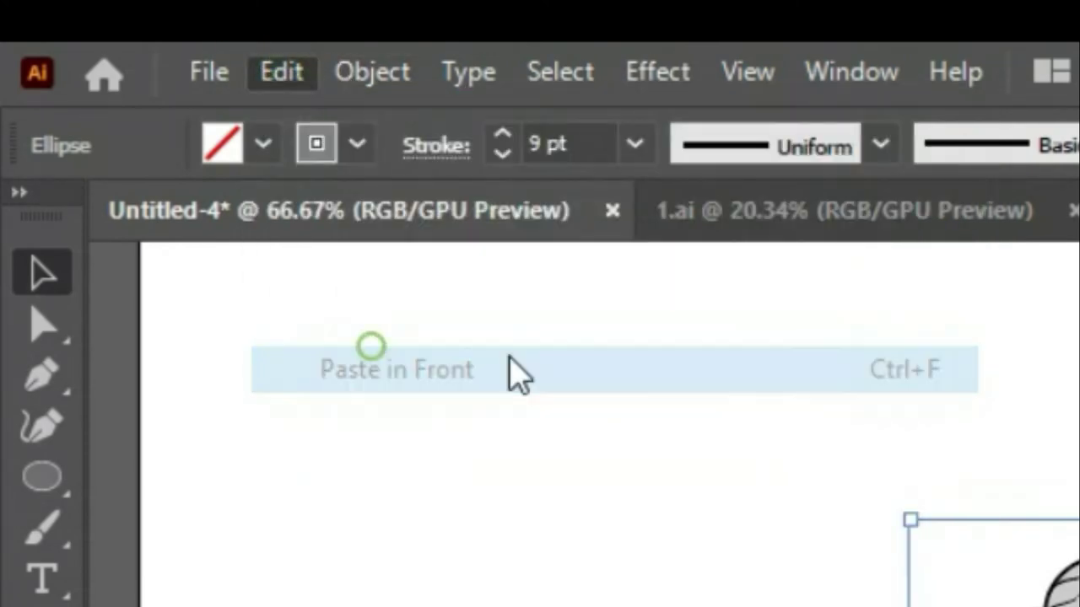
pyautogui.moveTo(618, 167); pyautogui.dragTo(644, 142)
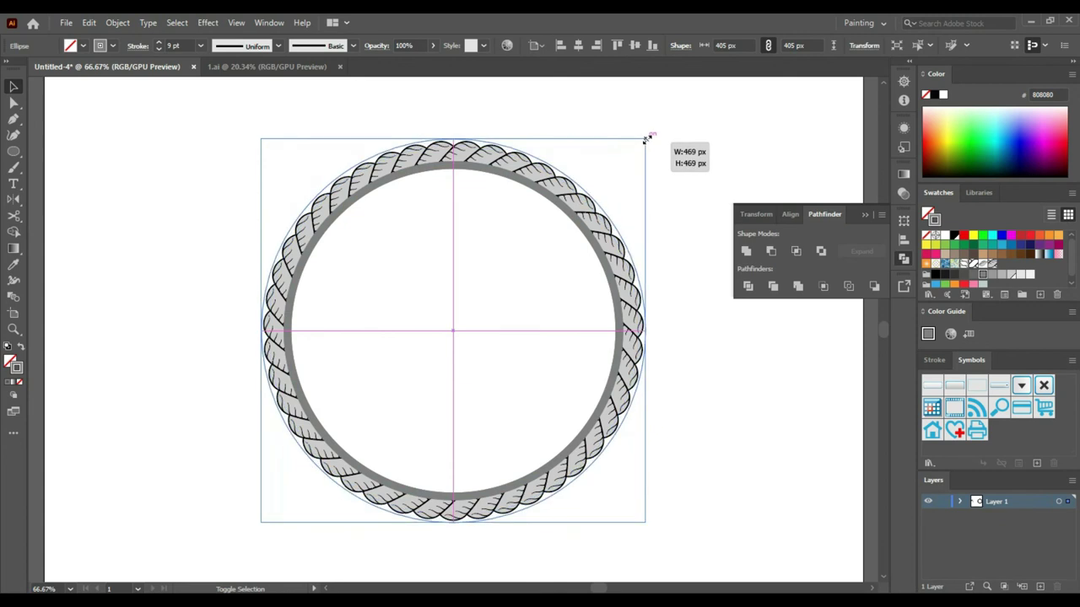
# - Make both outline circles black with a 2 pt stroke
pyautogui.click(673, 134)
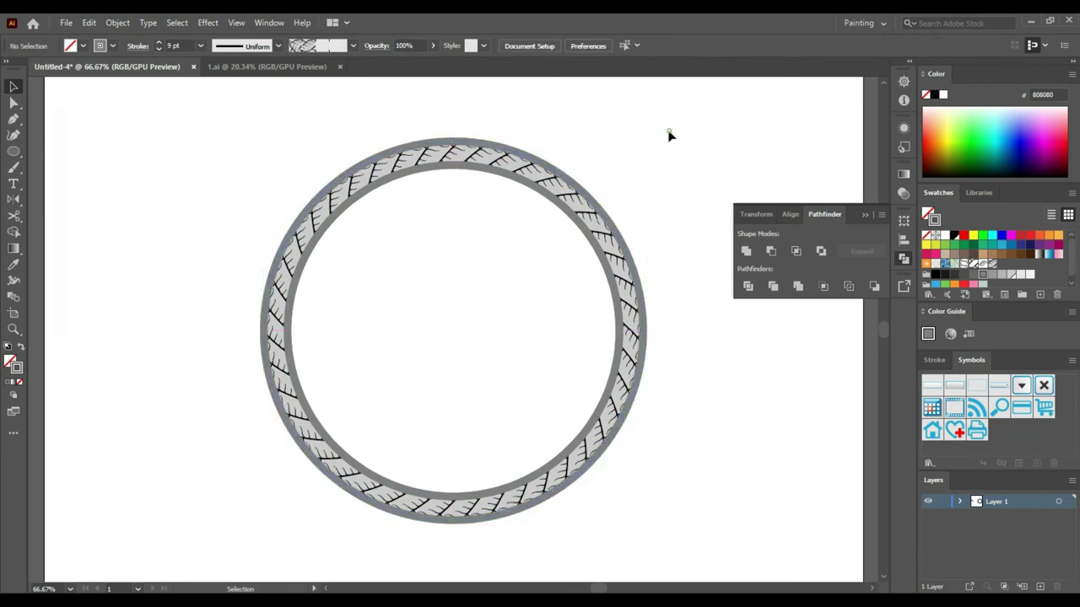
pyautogui.click(475, 173)
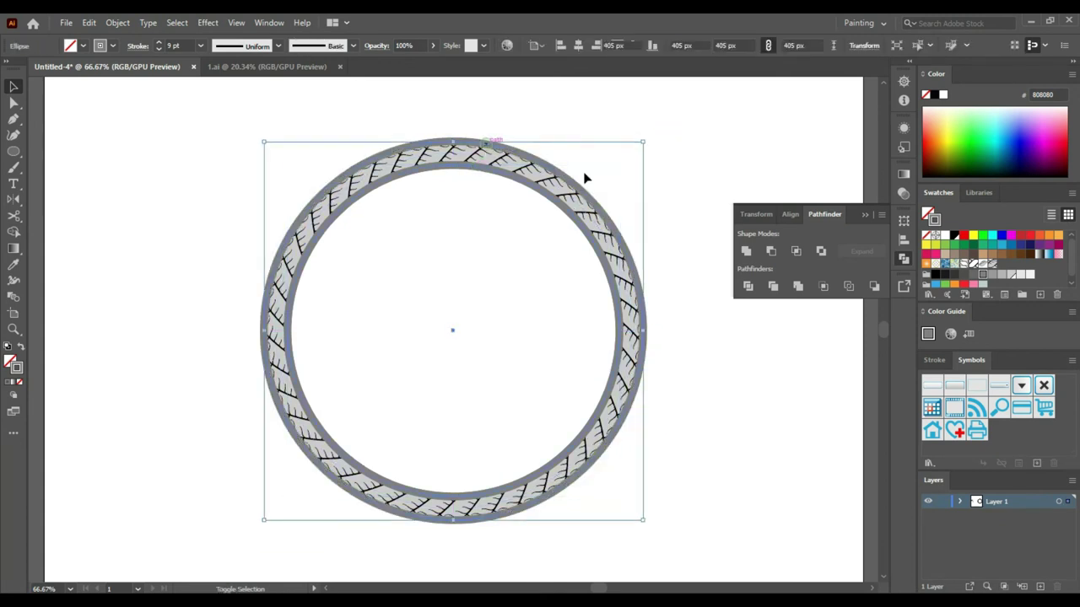
pyautogui.click(948, 236)
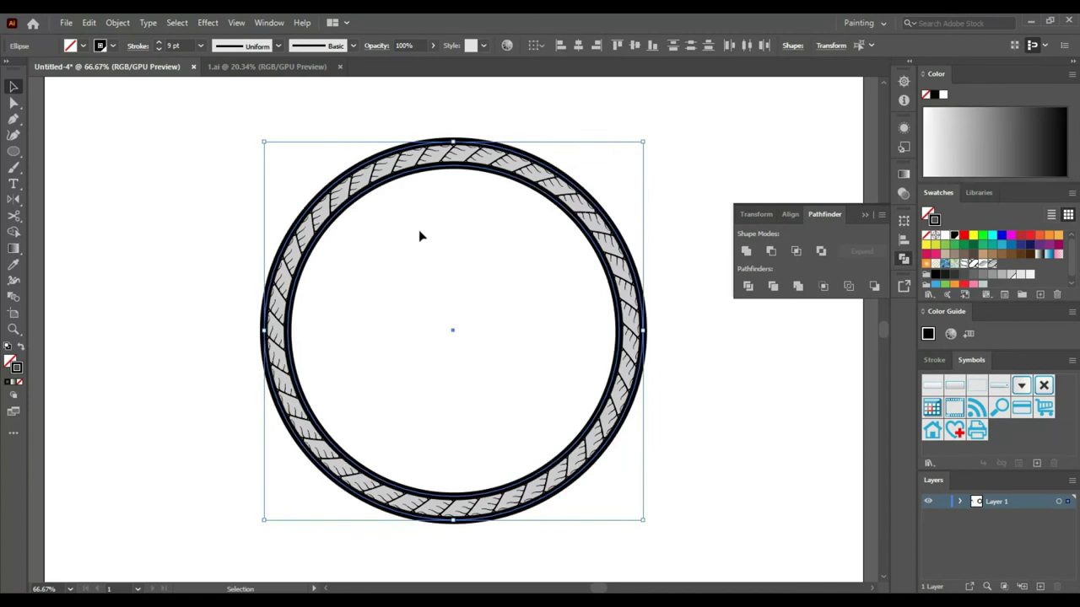
pyautogui.click(355, 268)
pyautogui.click(354, 201)
pyautogui.click(159, 48)
pyautogui.click(159, 49)
pyautogui.click(158, 49)
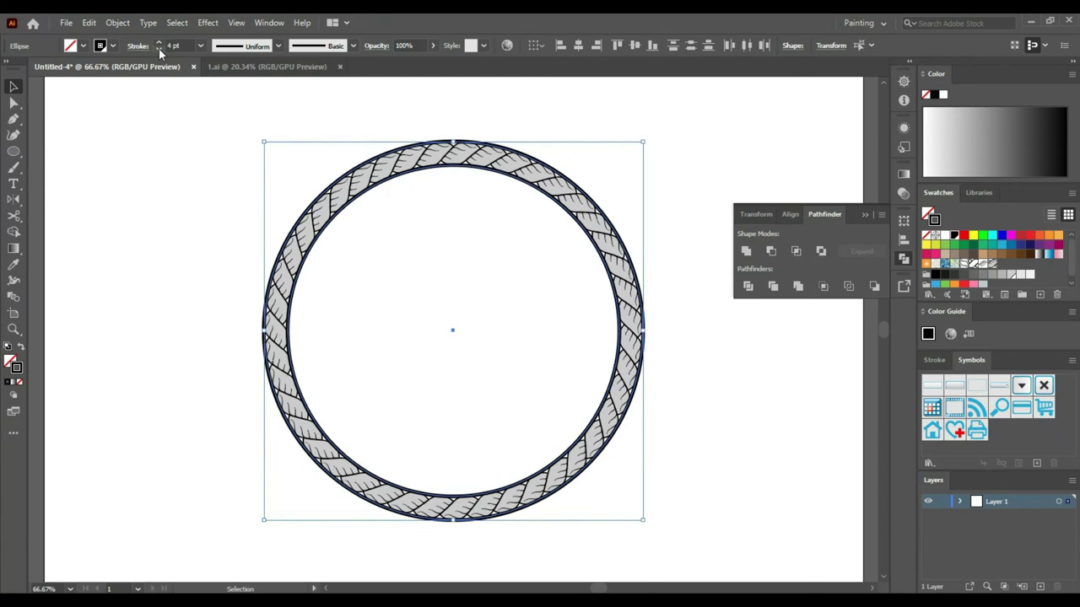
pyautogui.click(159, 49)
pyautogui.click(155, 216)
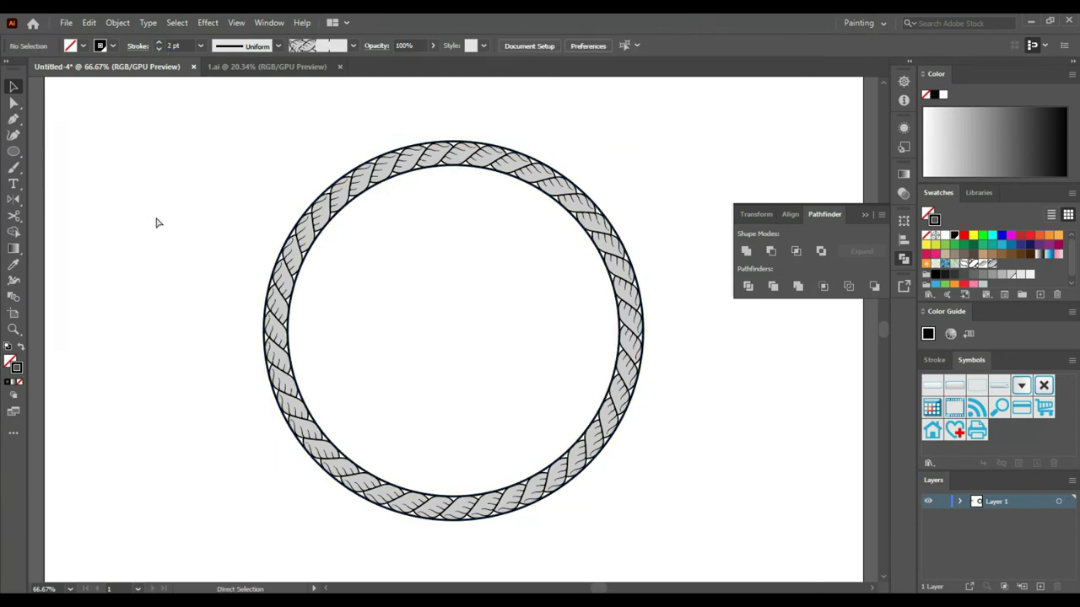
pyautogui.hotkey('ctrl', '0')
# - Expand the rope ring and its outlines with Expand Appearance and Expand
pyautogui.moveTo(336, 152); pyautogui.dragTo(451, 314)
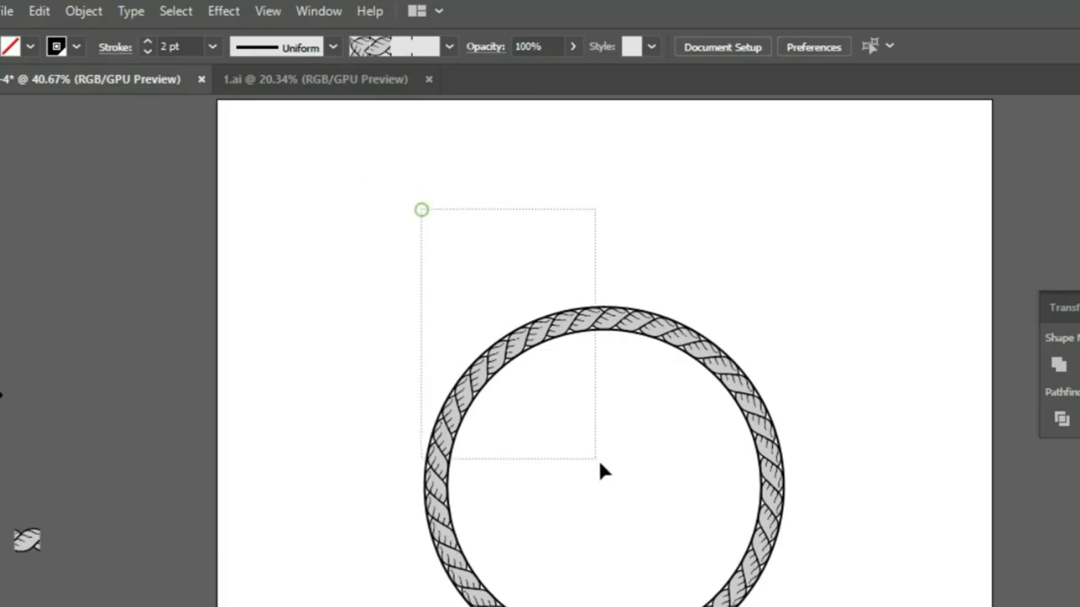
pyautogui.click(83, 11)
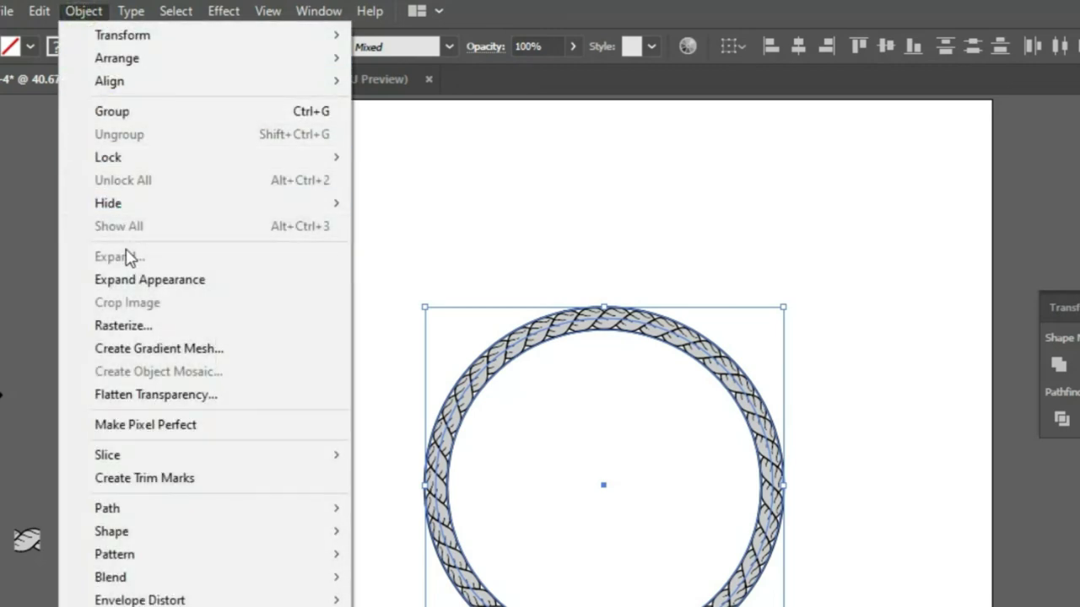
pyautogui.click(127, 280)
pyautogui.click(89, 12)
pyautogui.click(117, 257)
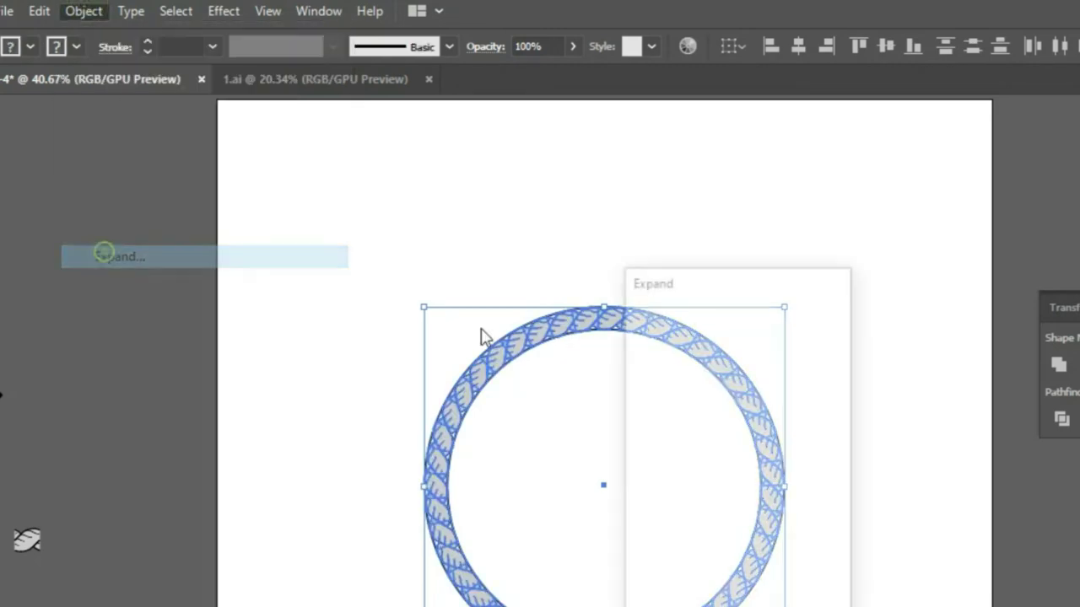
pyautogui.click(680, 577)
# - Undo the last expansion and group the ring pieces into one object
pyautogui.click(88, 22)
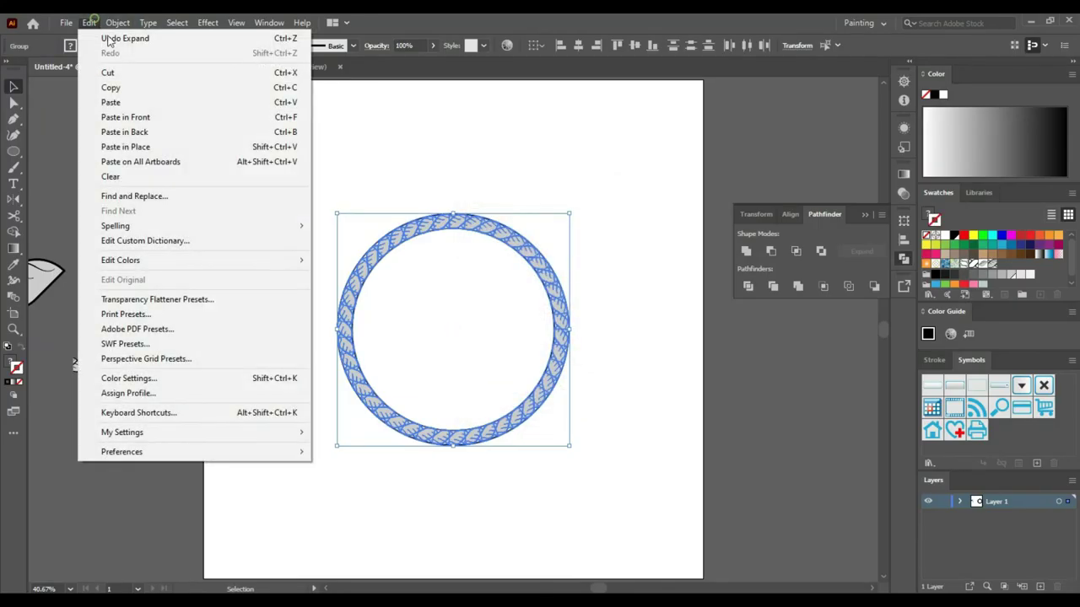
pyautogui.click(146, 38)
pyautogui.click(118, 22)
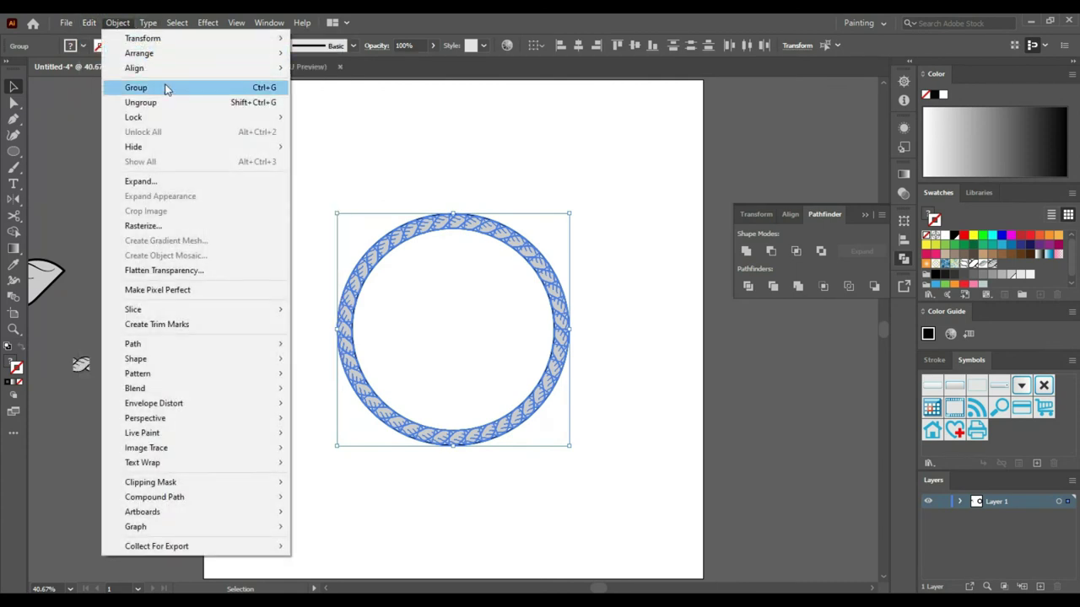
pyautogui.click(165, 87)
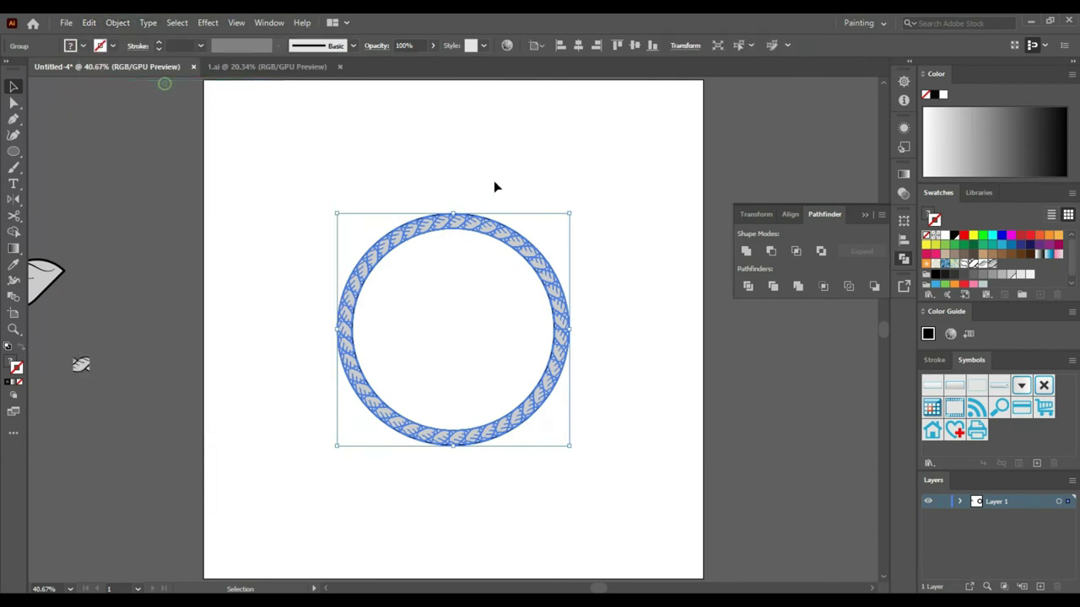
pyautogui.click(548, 142)
pyautogui.hotkey('ctrl', '=')
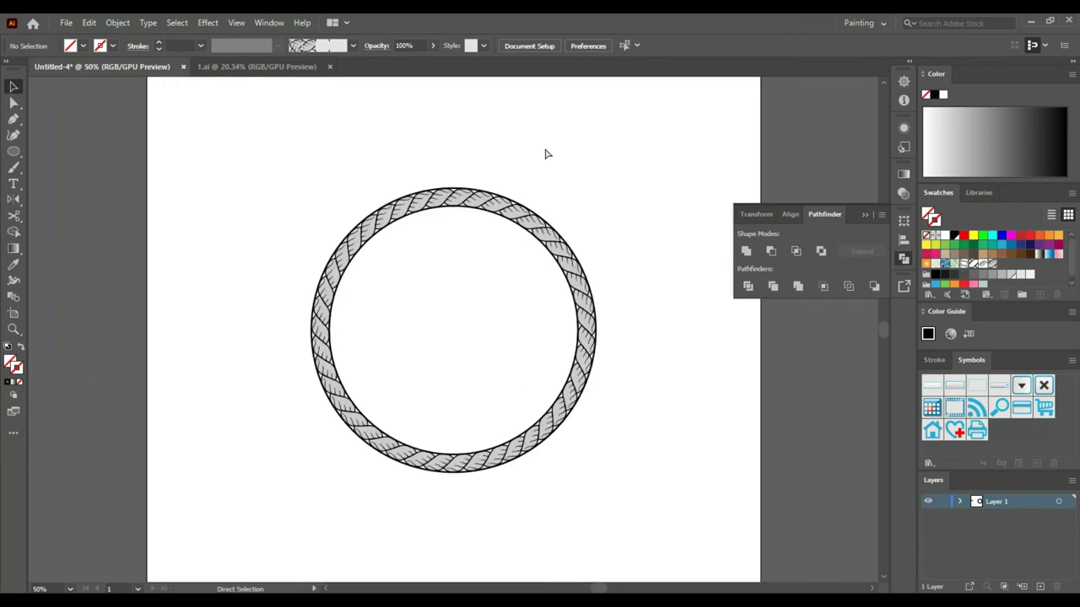
pyautogui.hotkey('ctrl', '=')
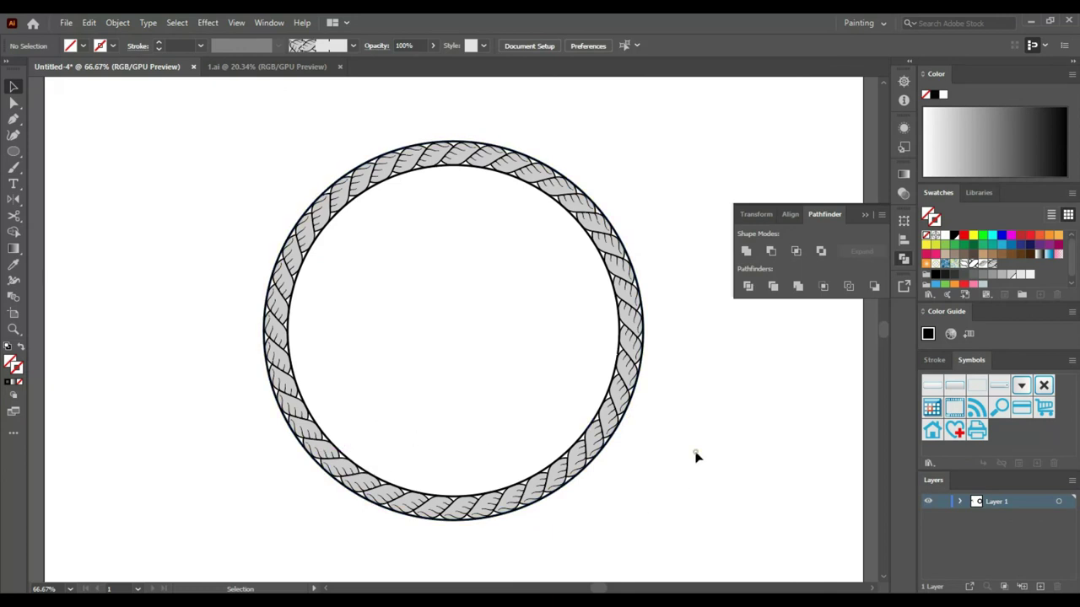
pyautogui.press('a')
pyautogui.hotkey('ctrl', '0')
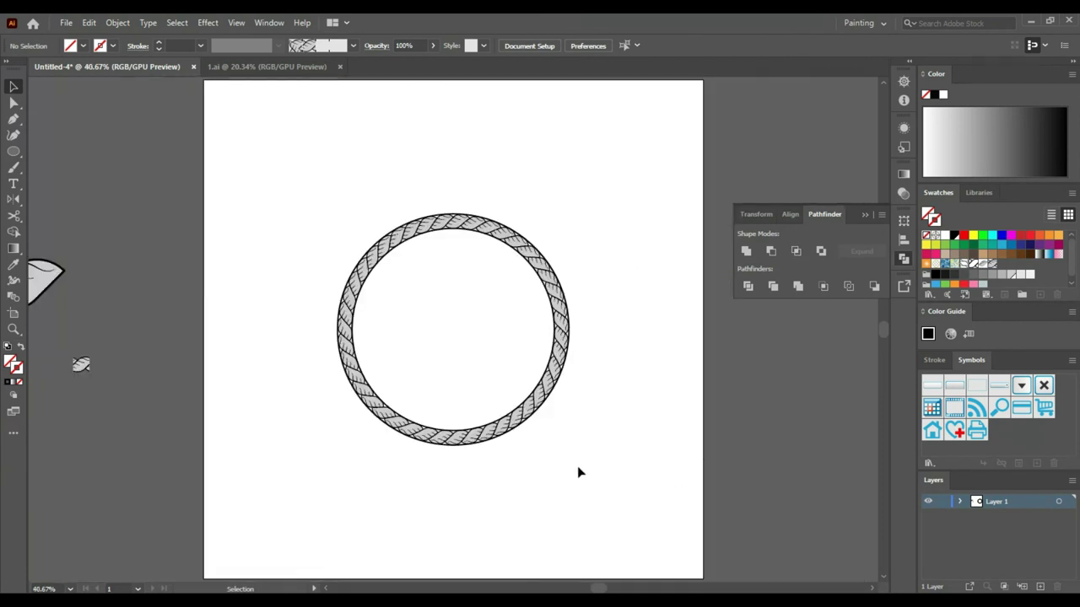
pyautogui.hotkey('ctrl', '+')
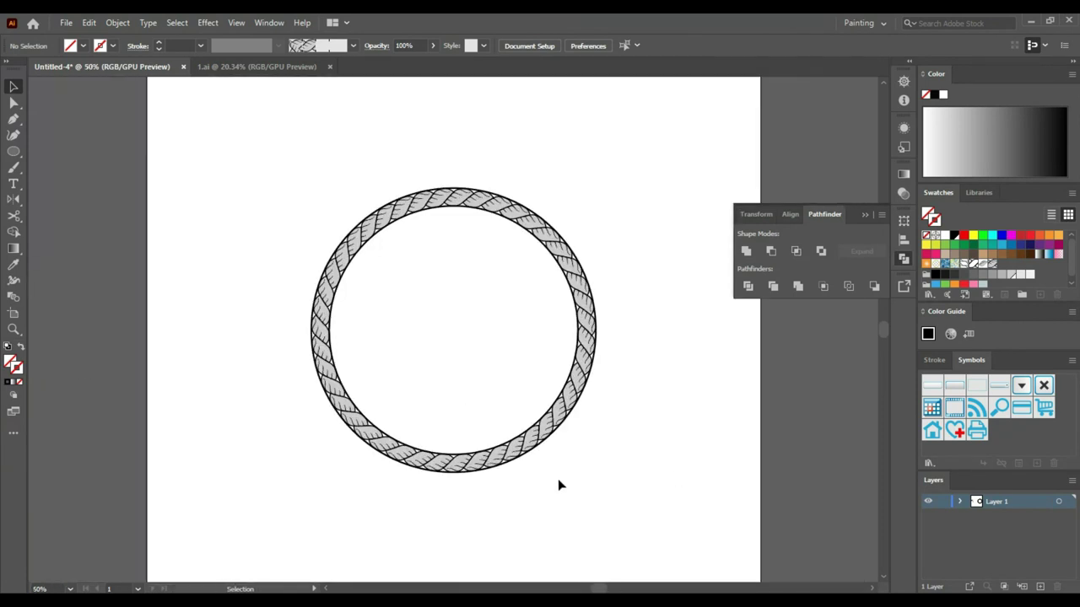
pyautogui.click(552, 481)
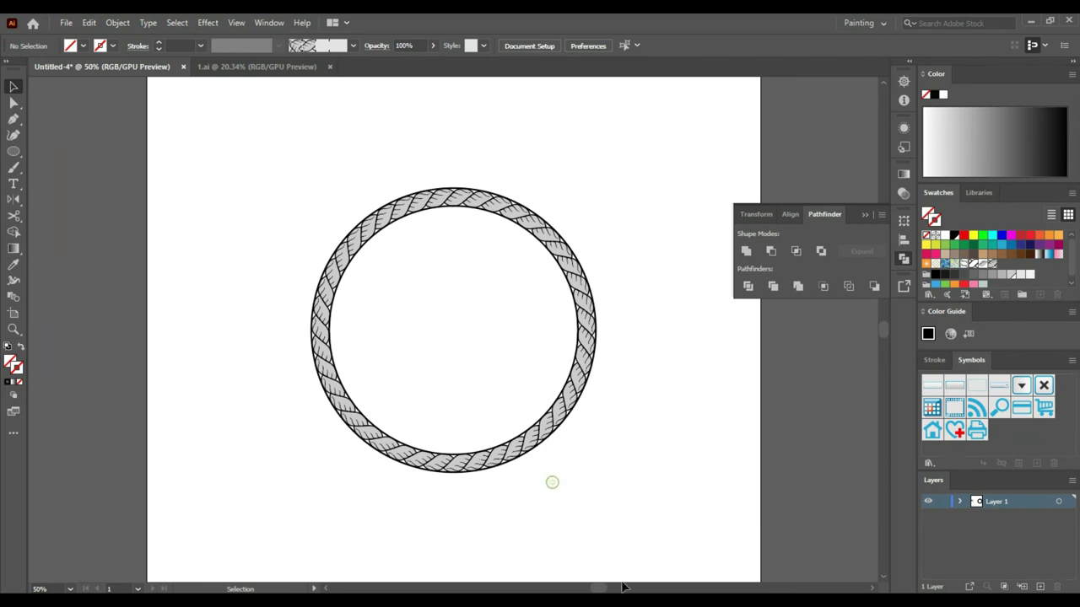